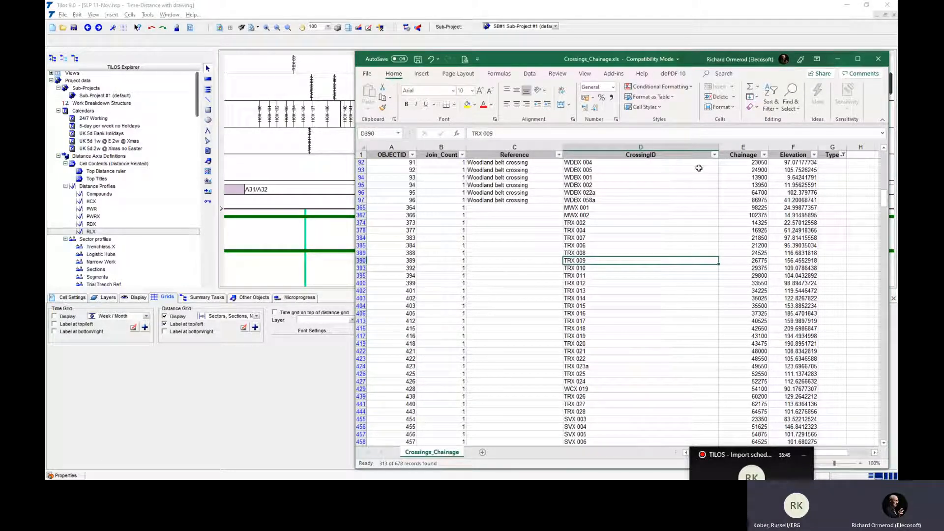
- Filter the CrossingID column of the crossings sheet to entries containing "trx"
click(714, 155)
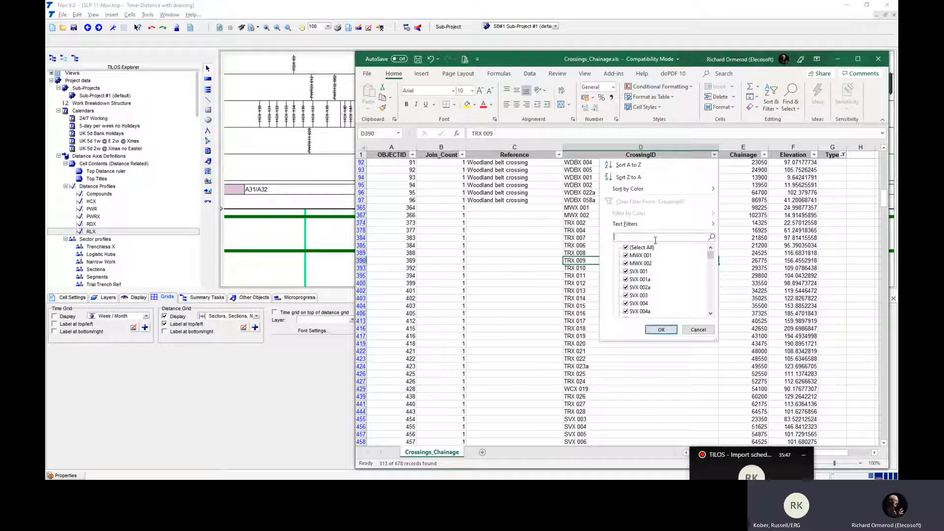
text(trx)
key(Return)
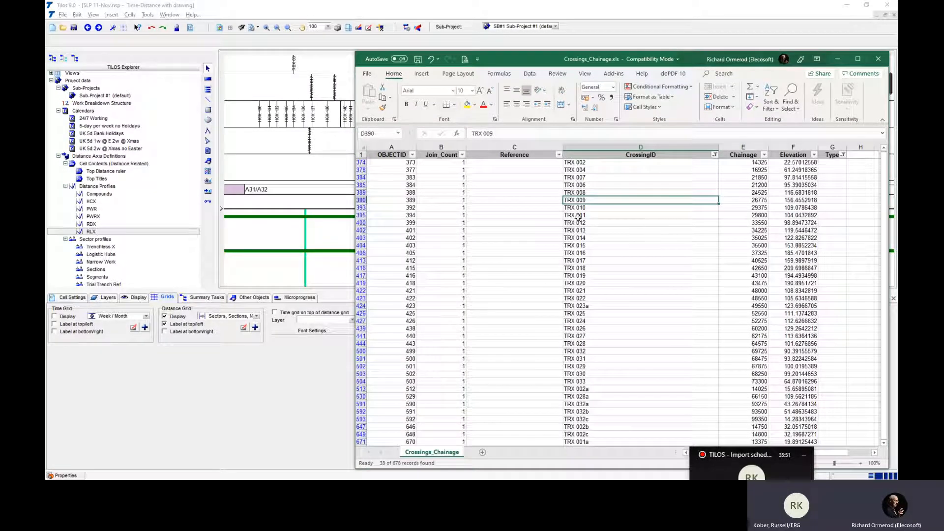
- Enter TRX in the Type column for every filtered TRX crossing, from TRX 002 down to TRX 001a
click(835, 163)
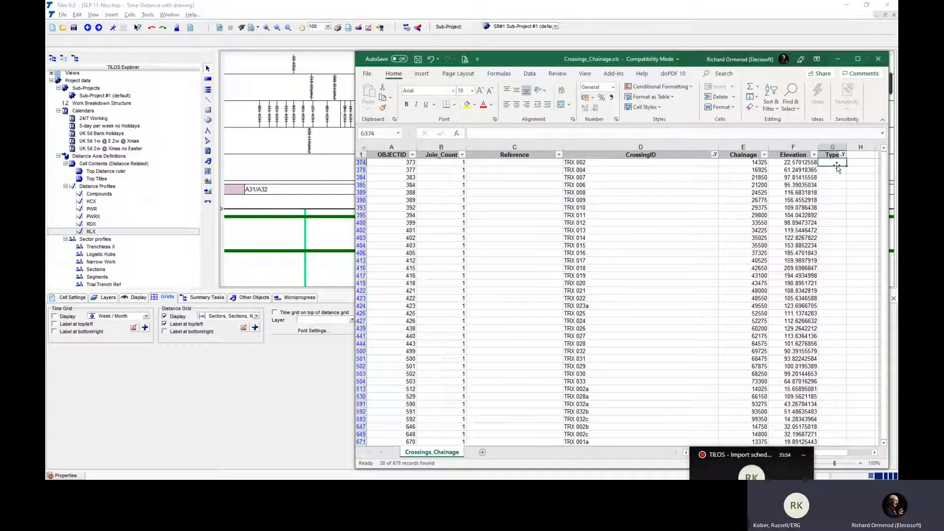
text(TRX)
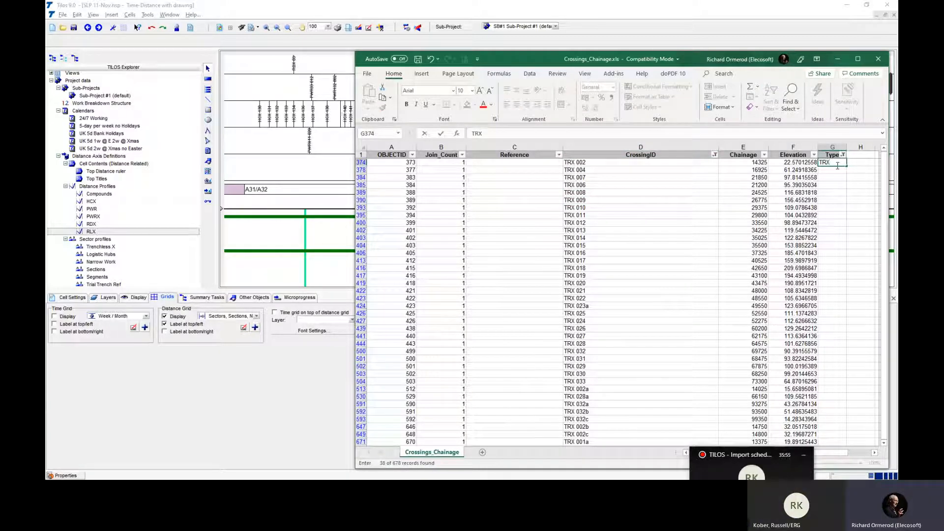
key(Return)
shift+click(833, 163)
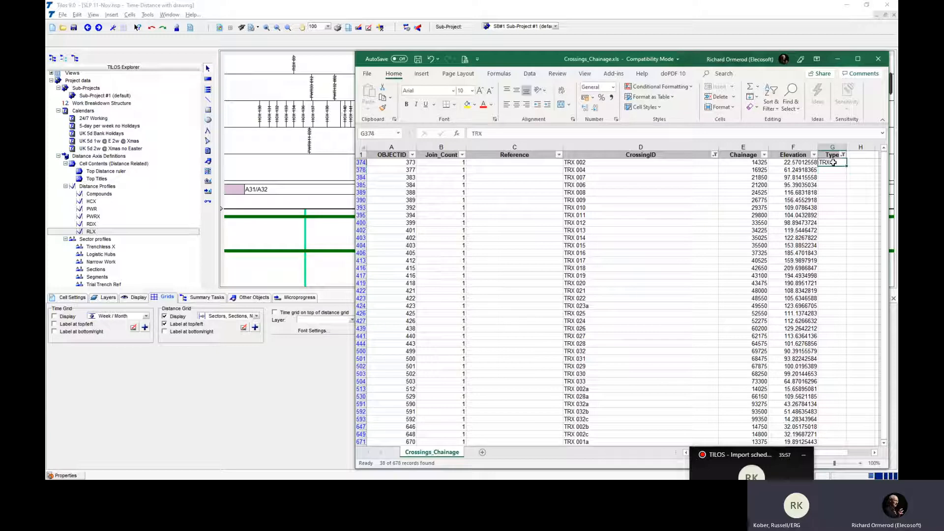
key(ctrl+c)
scroll(856, 271, down, 3)
shift+click(836, 382)
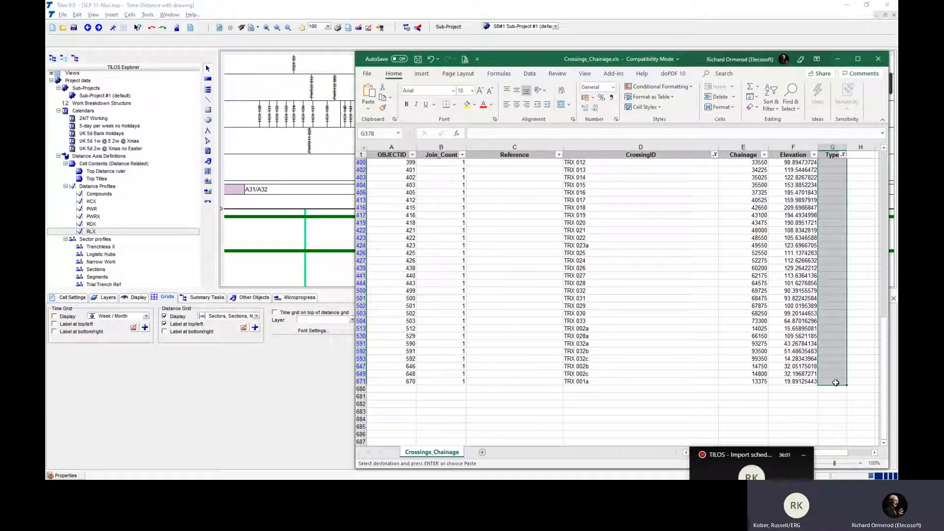
key(ctrl+v)
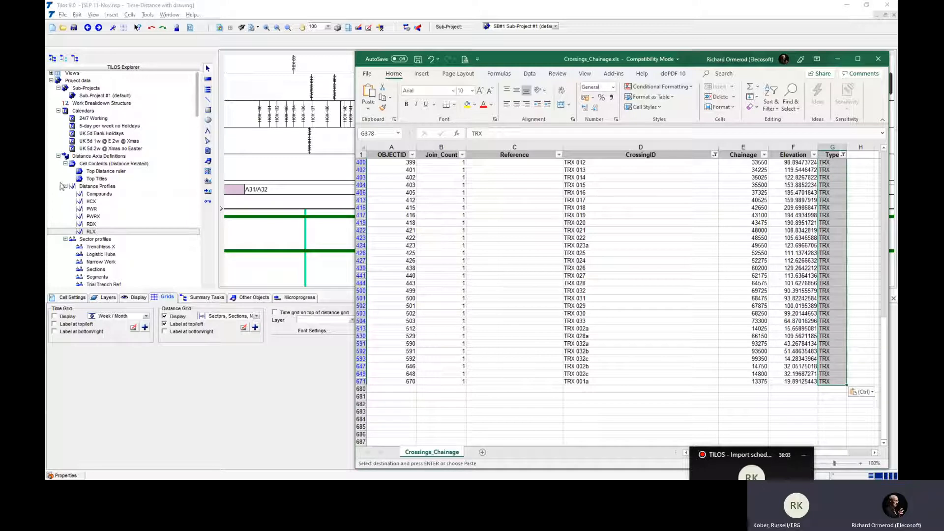
- Switch to TILOS and duplicate the RCX sector type under the library's Sector Types
click(51, 81)
click(51, 89)
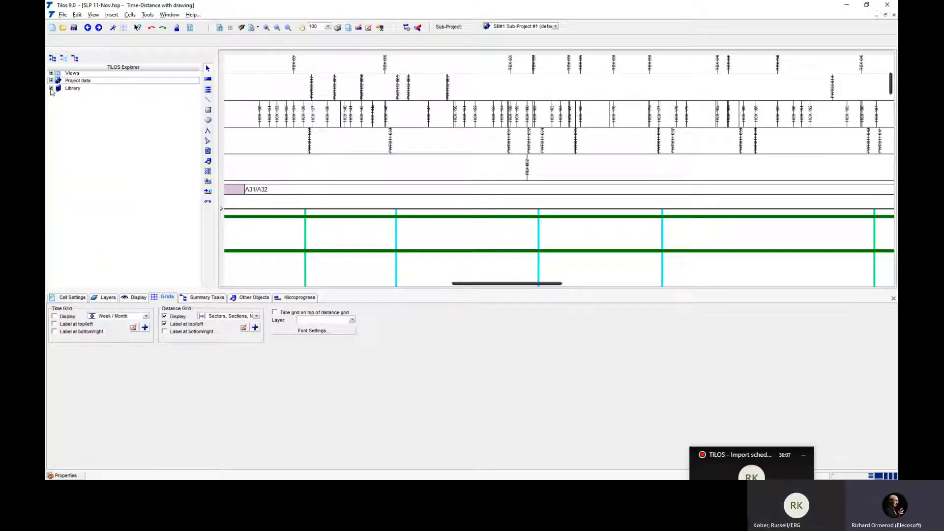
click(51, 89)
click(58, 119)
click(58, 119)
click(65, 126)
click(66, 134)
click(65, 141)
click(98, 150)
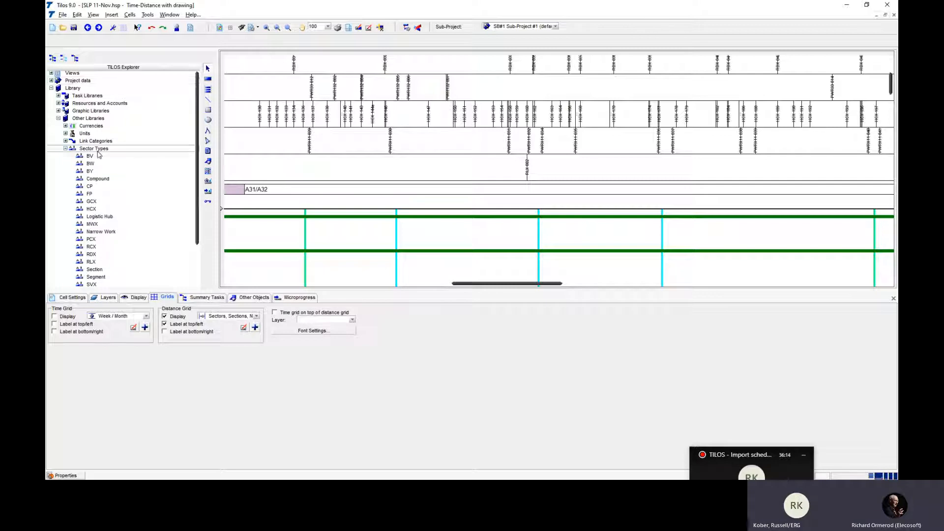
click(86, 247)
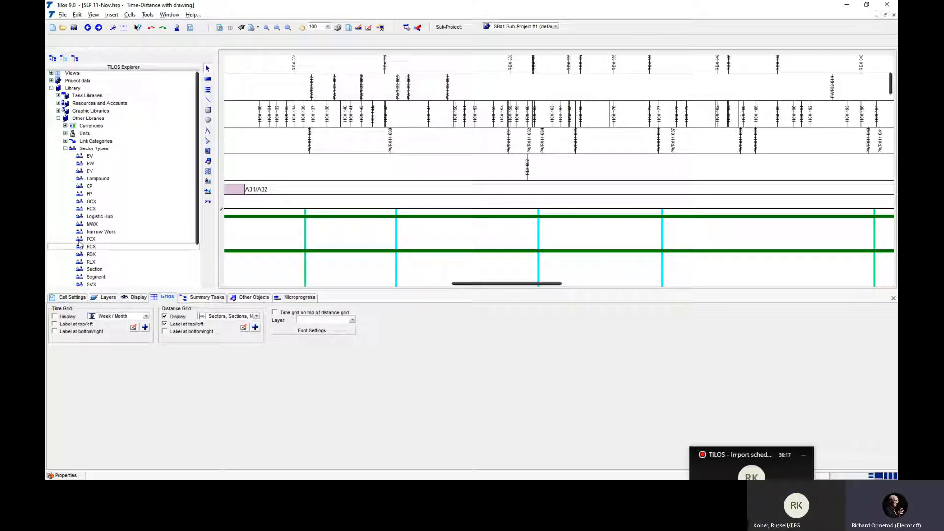
key(ctrl+v)
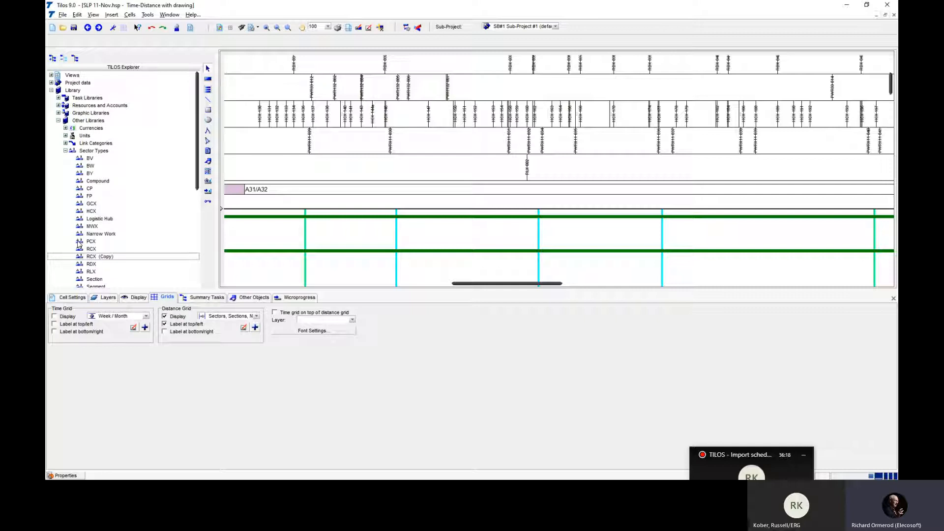
- Rename the copied RCX sector type as TRX, give it a purple colour and clear its description
double_click(98, 256)
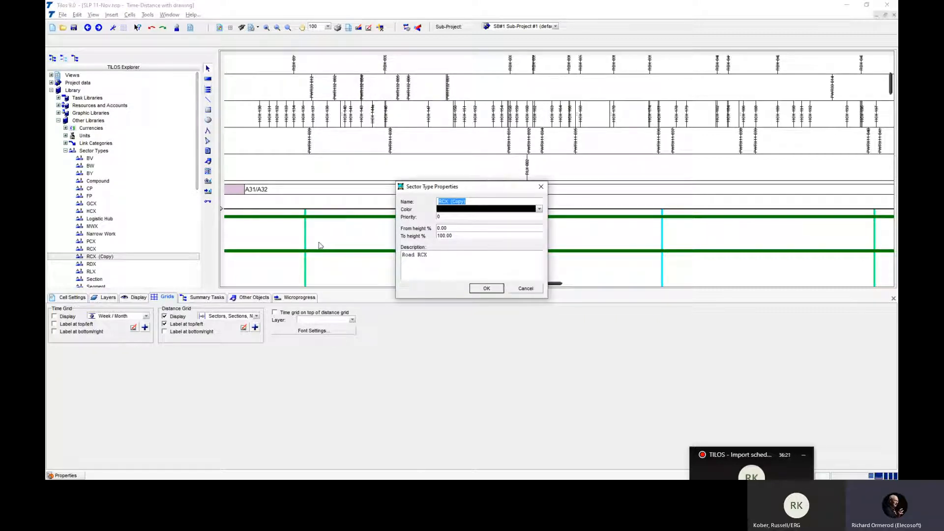
key(alt+Tab)
key(alt+Tab)
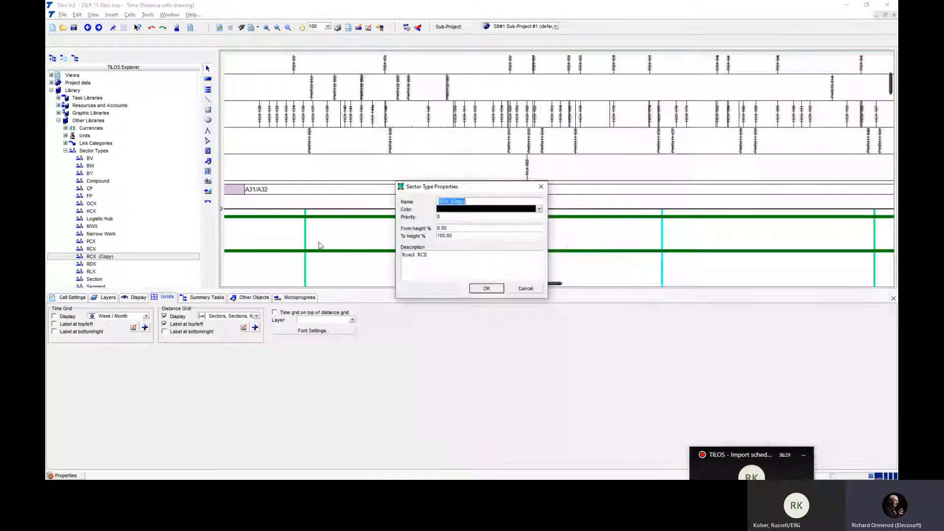
text(TRX)
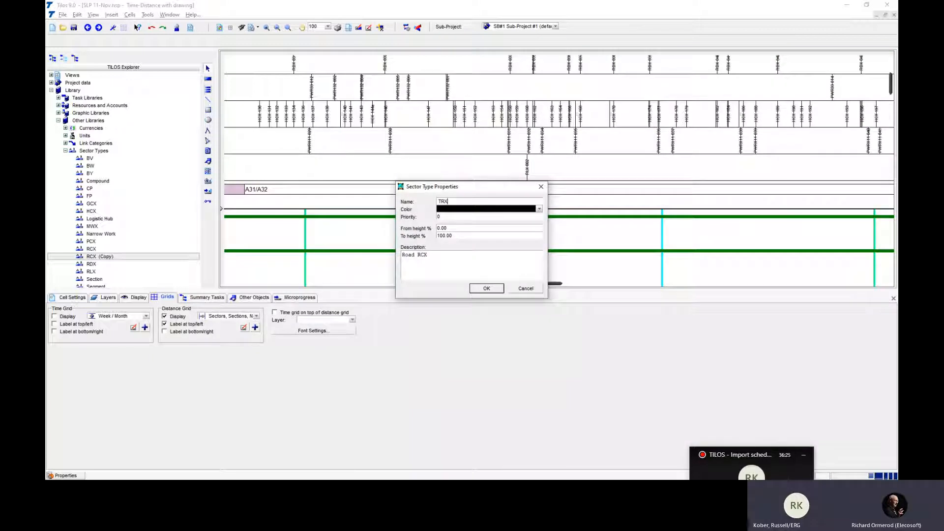
click(539, 209)
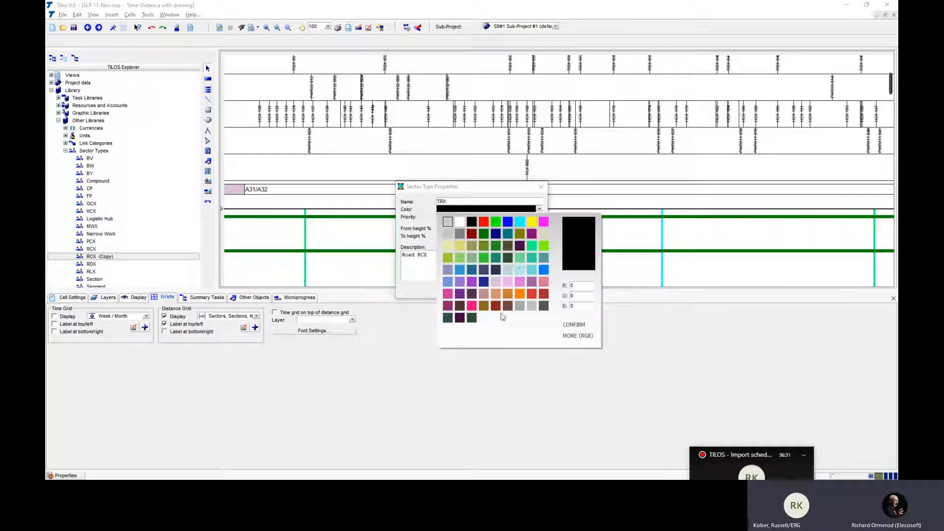
click(472, 282)
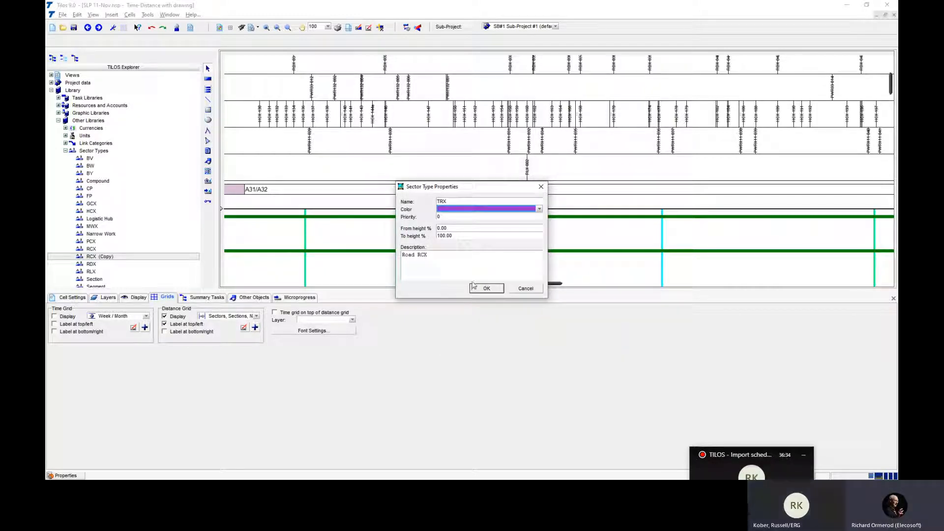
drag(428, 255, 394, 255)
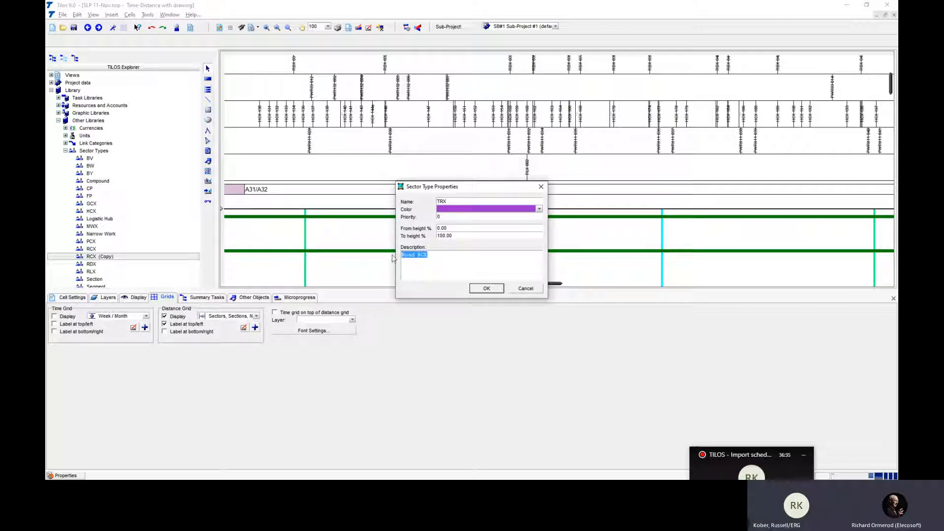
key(Delete)
click(487, 288)
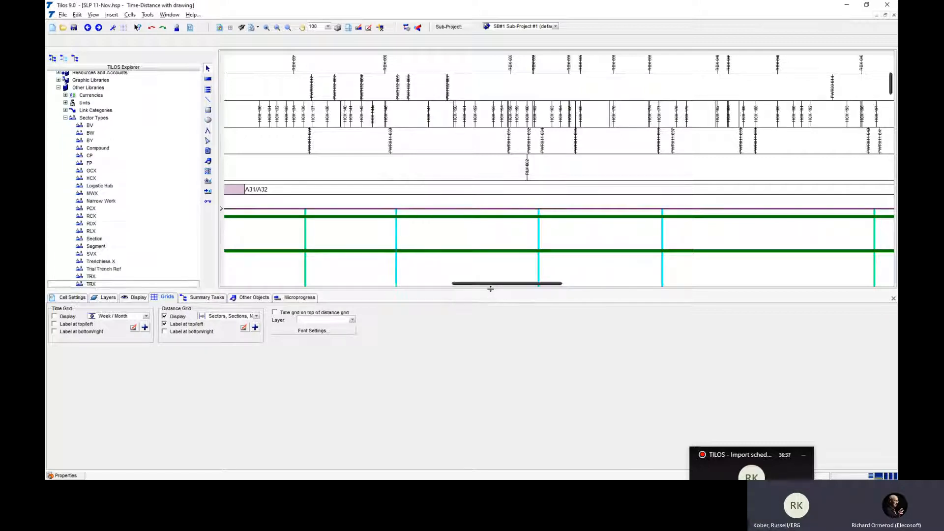
- Create a new distance profile under the distance axis definitions with TRX as both name and profile ID
click(58, 87)
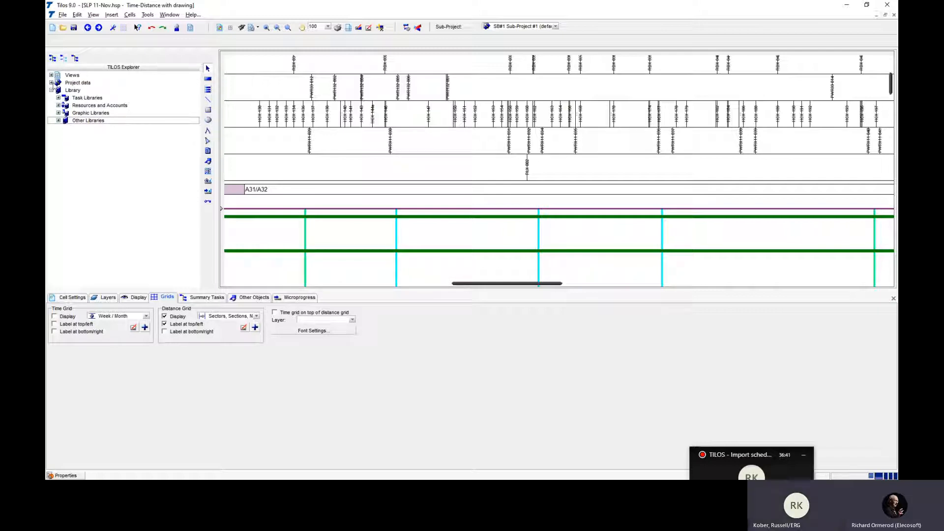
click(51, 83)
click(59, 113)
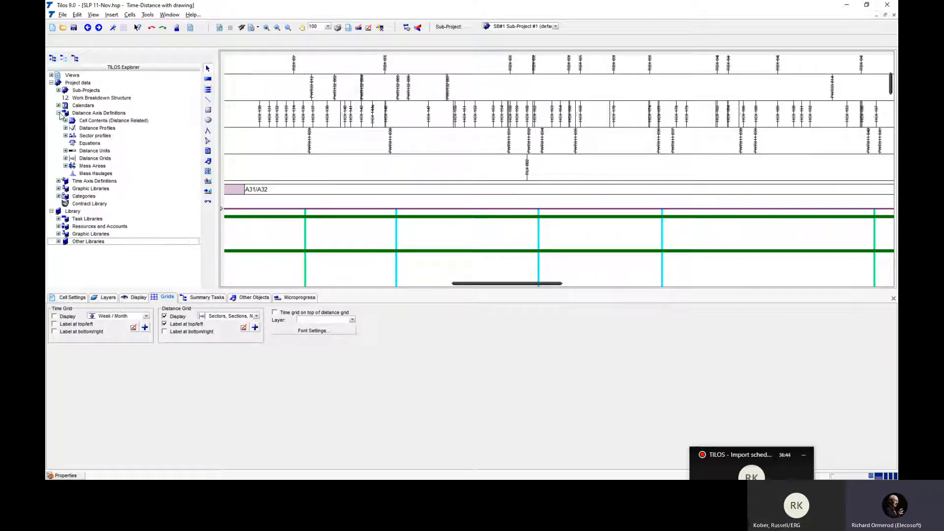
click(65, 128)
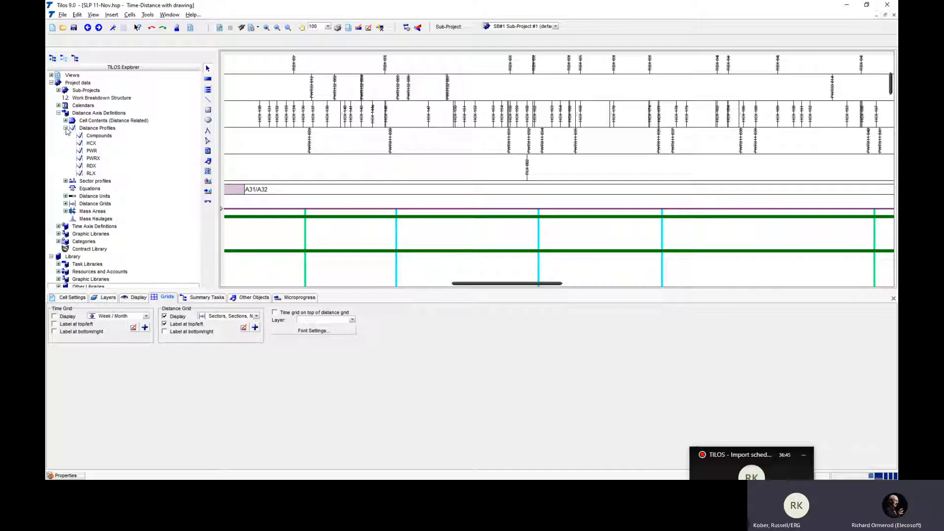
right_click(88, 128)
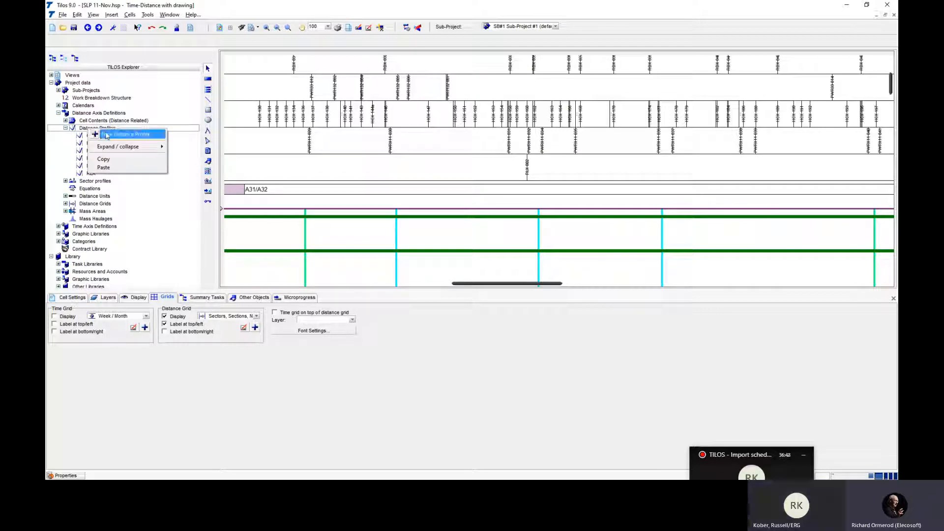
click(123, 135)
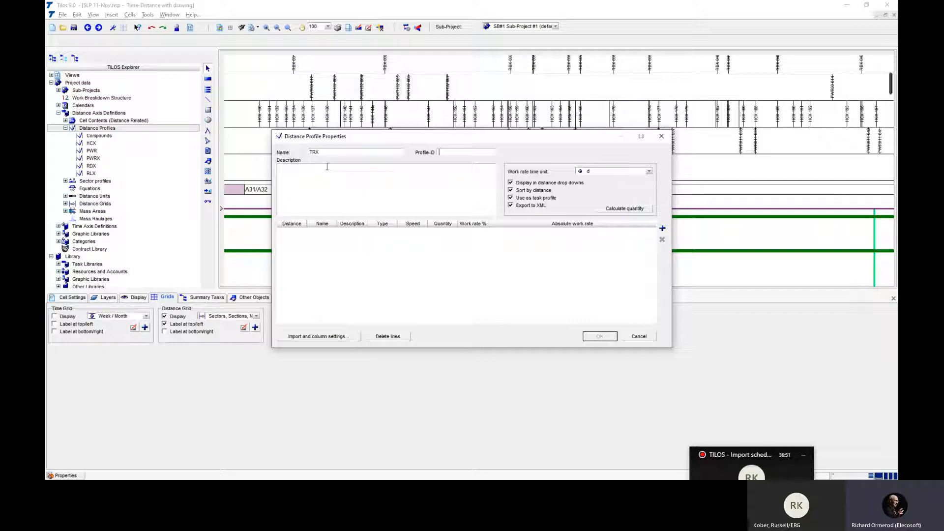
text(TRX)
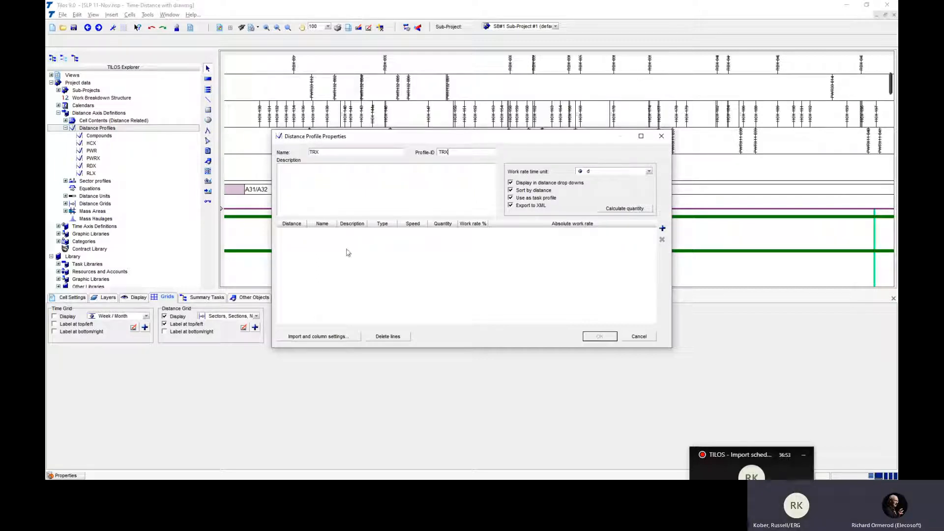
- Switch to Excel and copy the CrossingID, Chainage, Elevation and Type columns of the filtered crossings
key(alt+Tab)
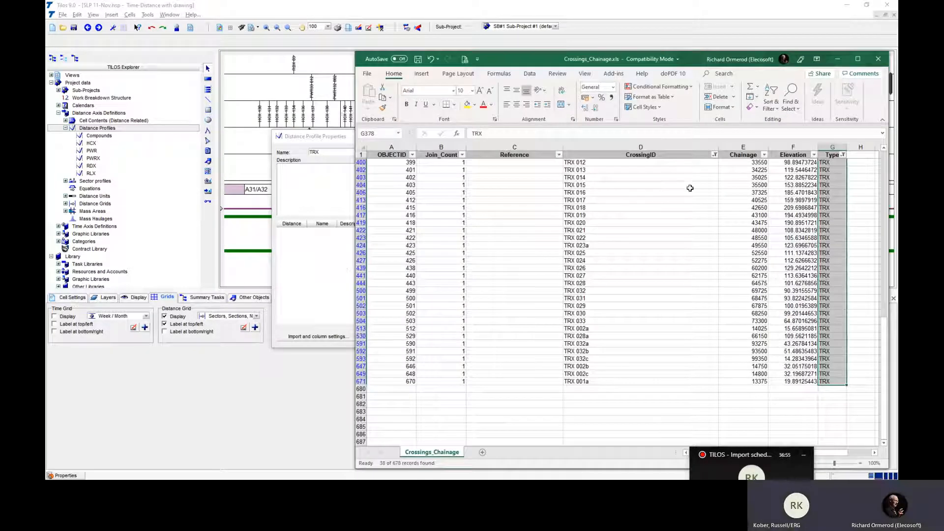
drag(640, 147, 832, 147)
right_click(656, 147)
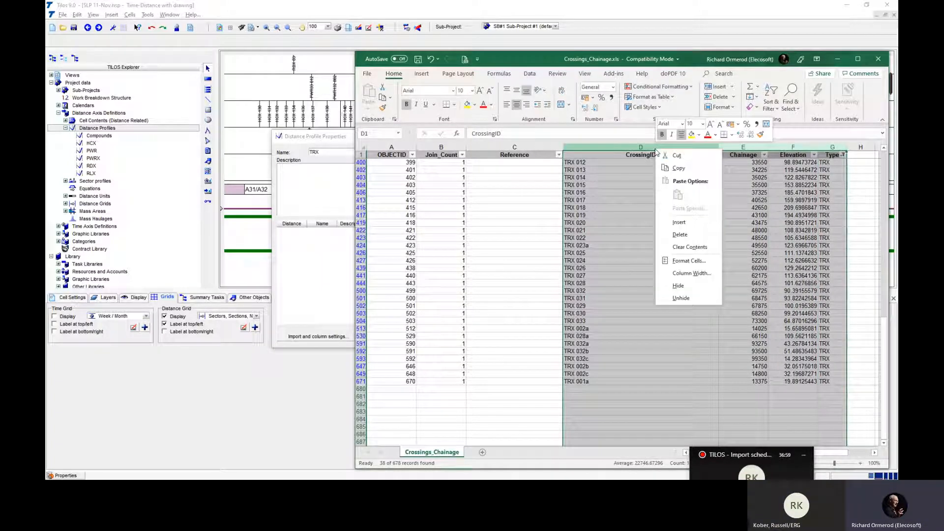
click(677, 169)
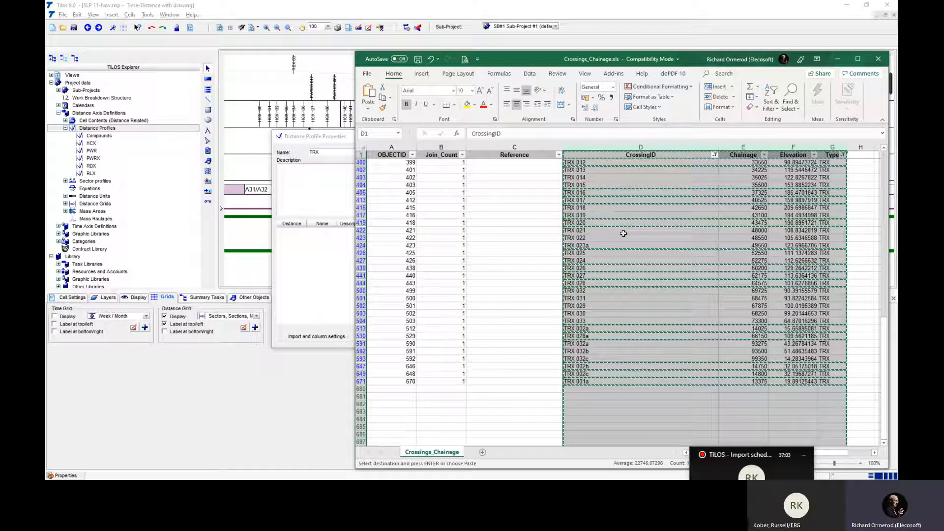
- In the TRX distance profile's import settings in TILOS, map Name to column 1 and Distance to column 2, including both in the import
click(333, 263)
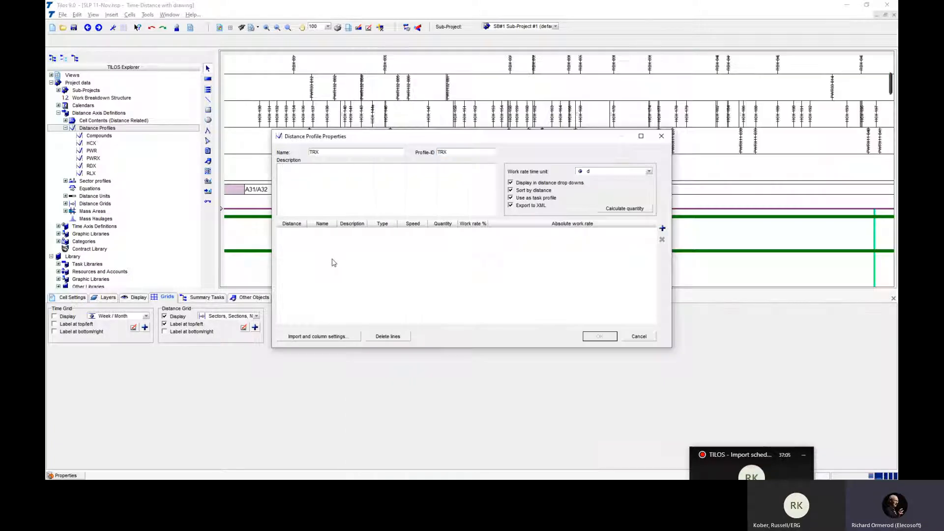
click(335, 339)
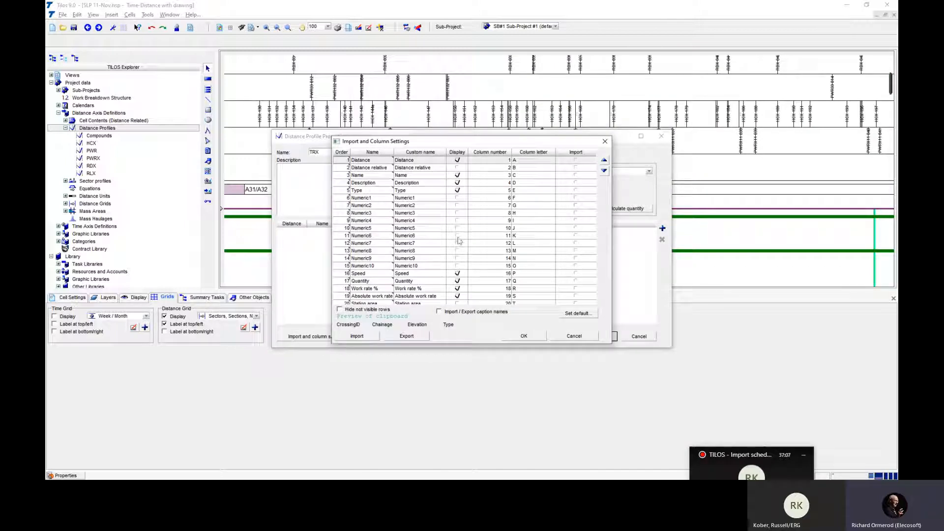
click(411, 177)
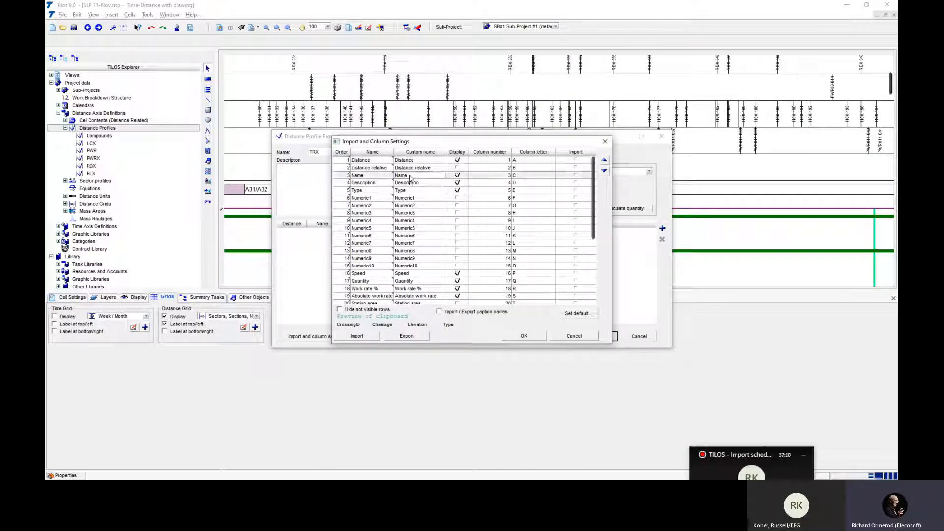
click(495, 177)
text(1)
click(576, 176)
click(502, 162)
text(2)
click(575, 160)
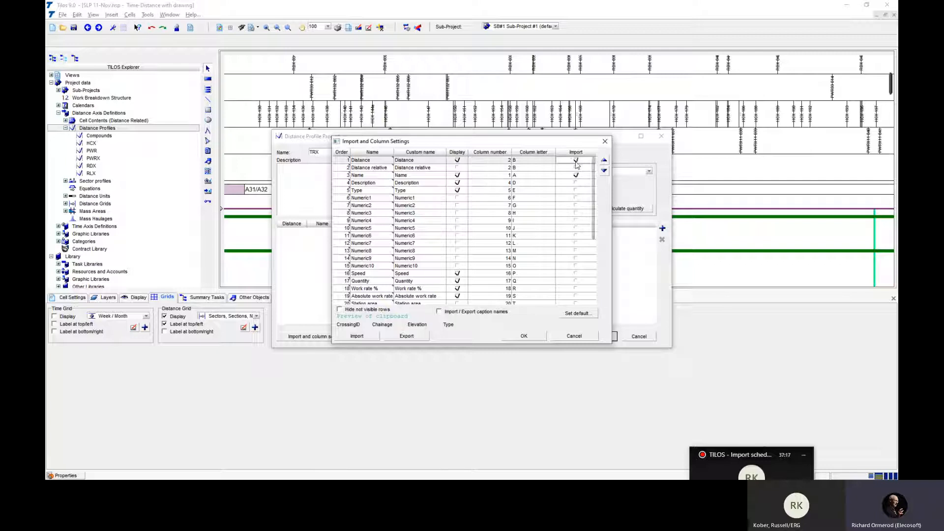
- Map Type to column 4, include it and the caption names, and import the copied crossings into the TRX distance profile
click(441, 191)
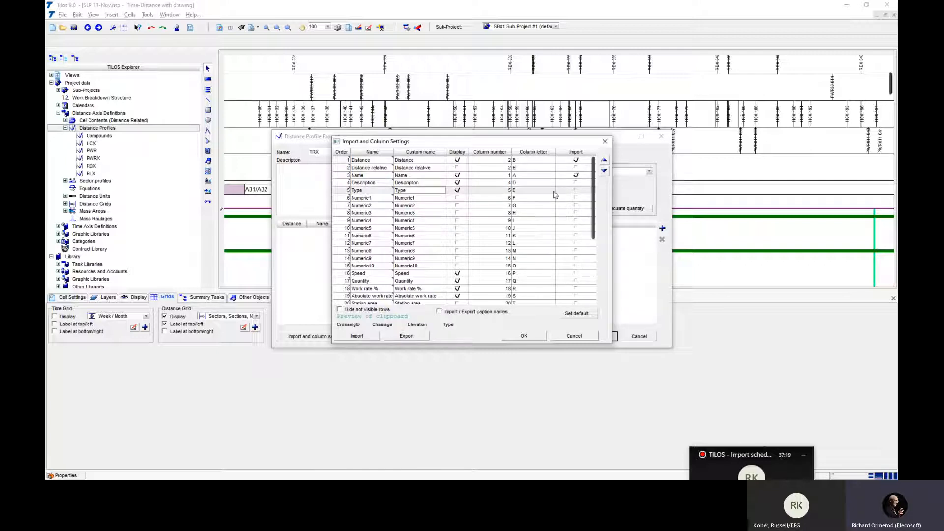
click(501, 191)
text(4)
click(575, 191)
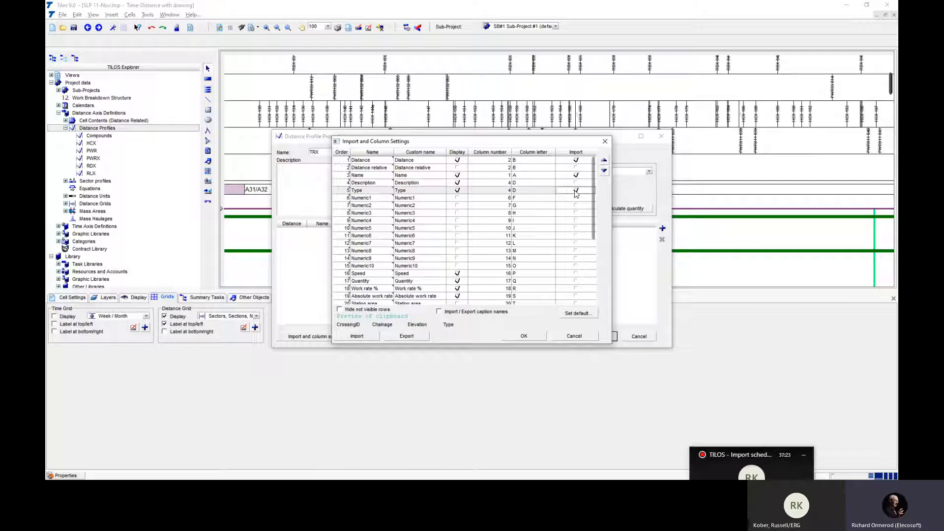
click(477, 313)
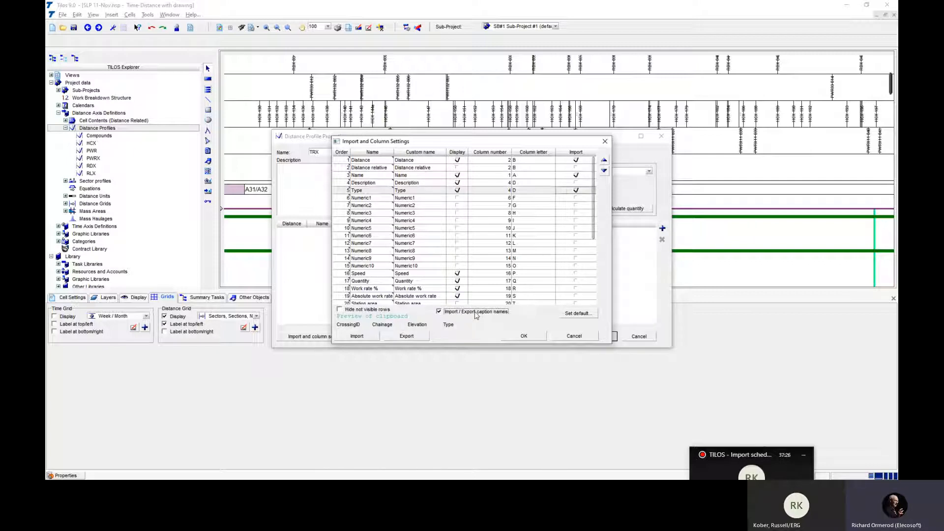
click(370, 338)
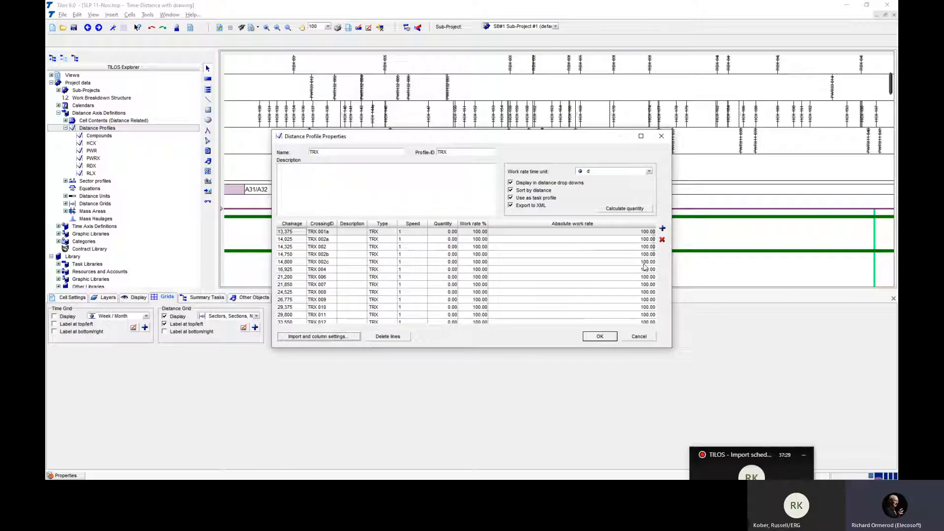
- Save the TRX distance profile and enlarge the distance scale area above the start of the chart
mouse_move(653, 251)
mouse_down()
mouse_move(650, 302)
mouse_move(649, 251)
mouse_up()
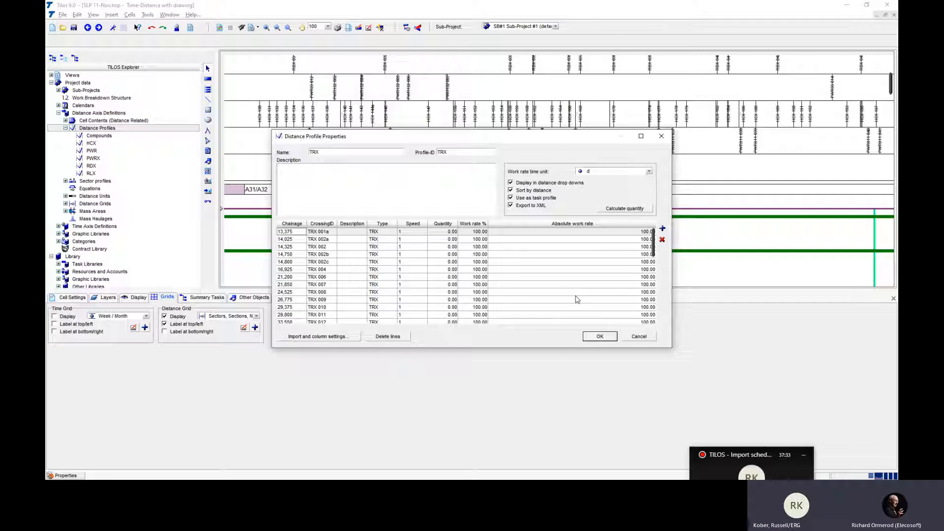
click(599, 337)
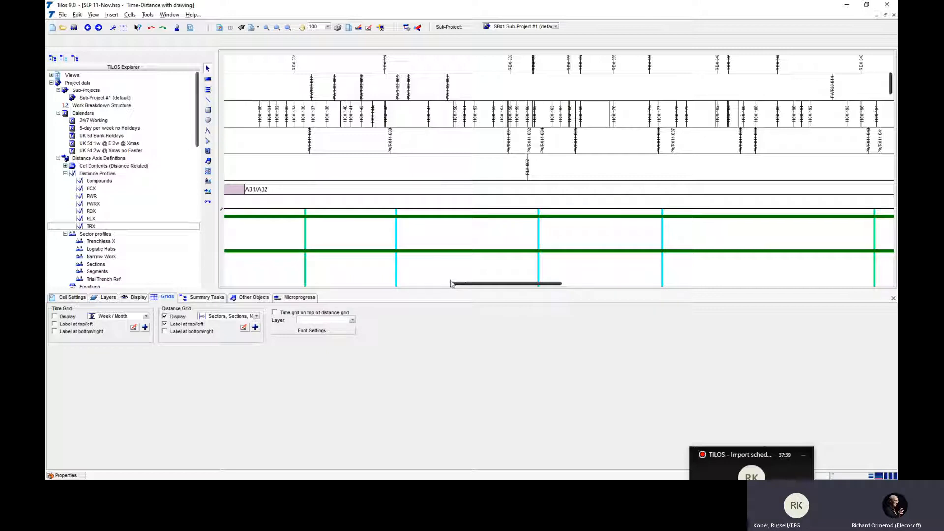
drag(465, 288, 222, 278)
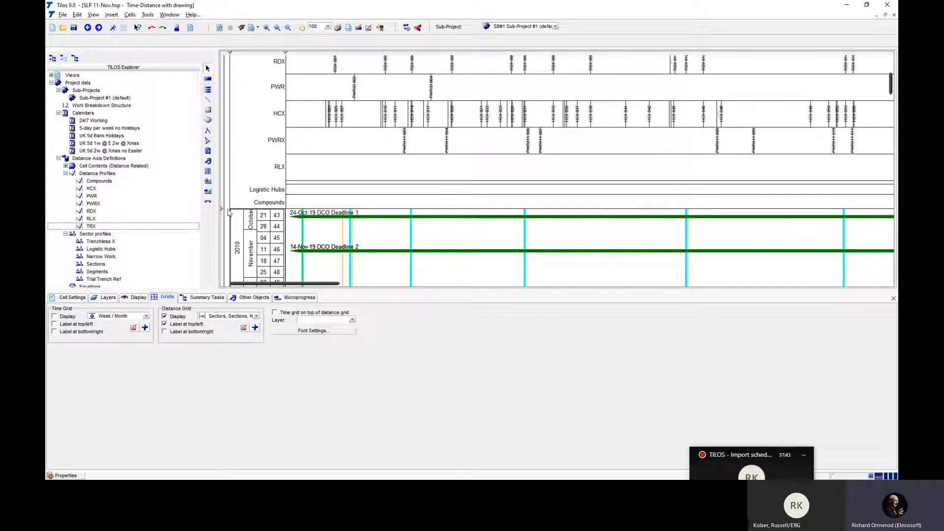
drag(223, 210, 223, 232)
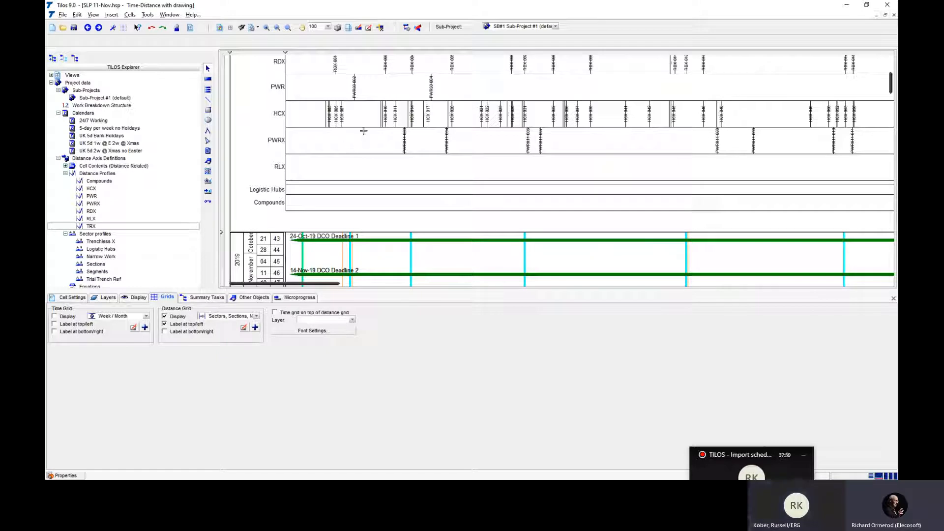
- Add a distance scale line named TRX and replace its label with the Name distance profile token
click(352, 139)
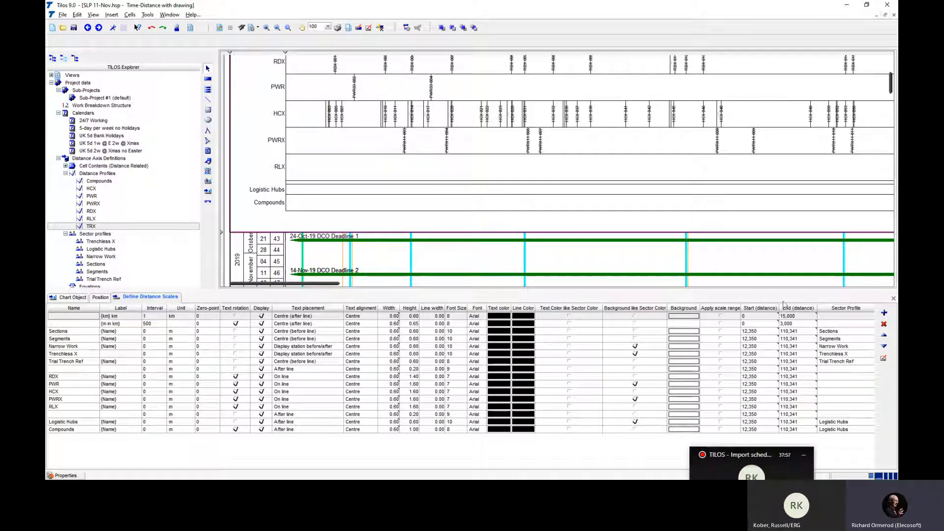
click(882, 313)
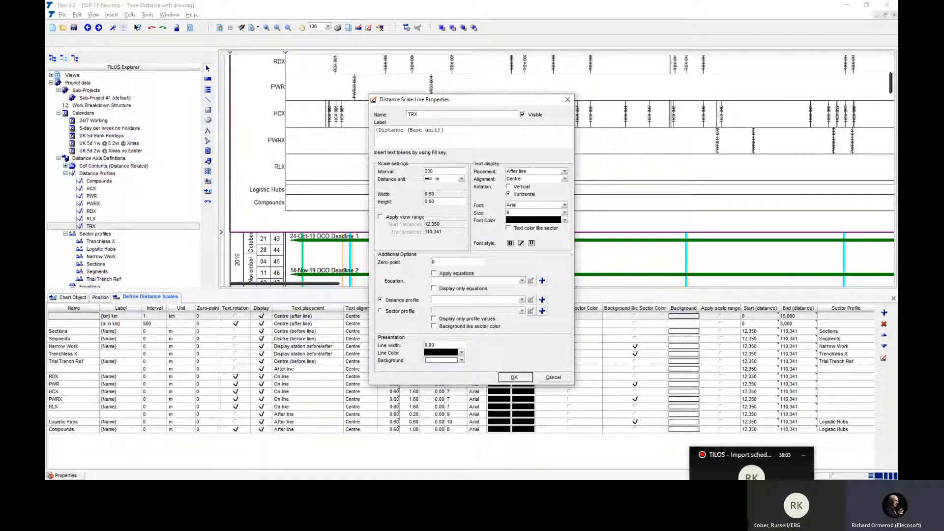
key(Tab)
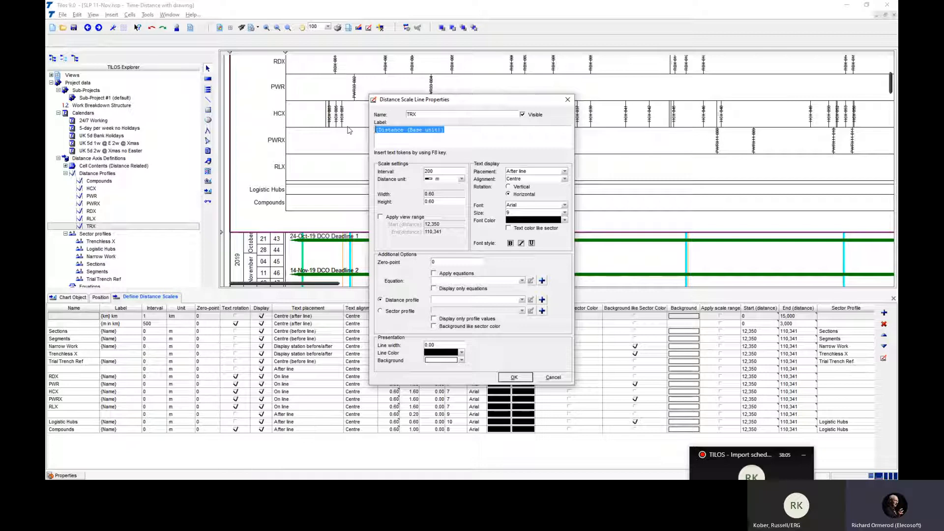
key(Delete)
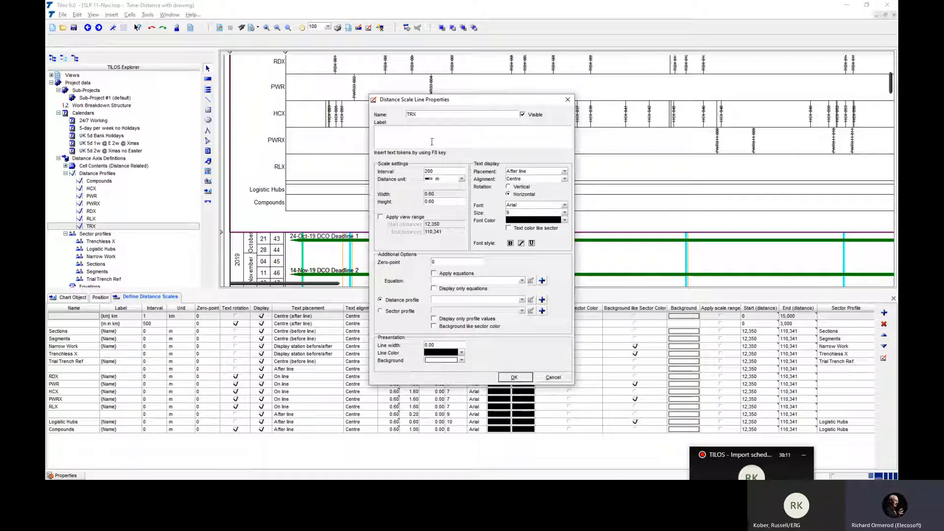
key(F8)
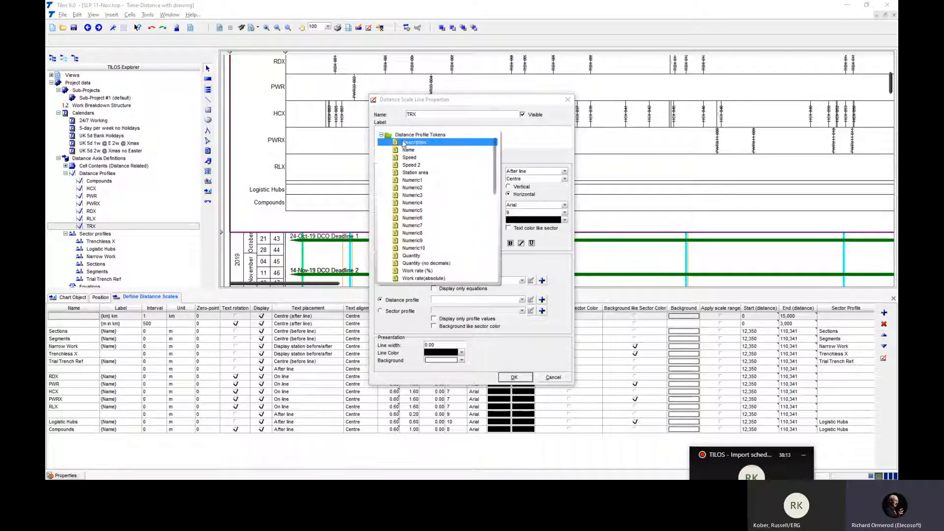
click(382, 135)
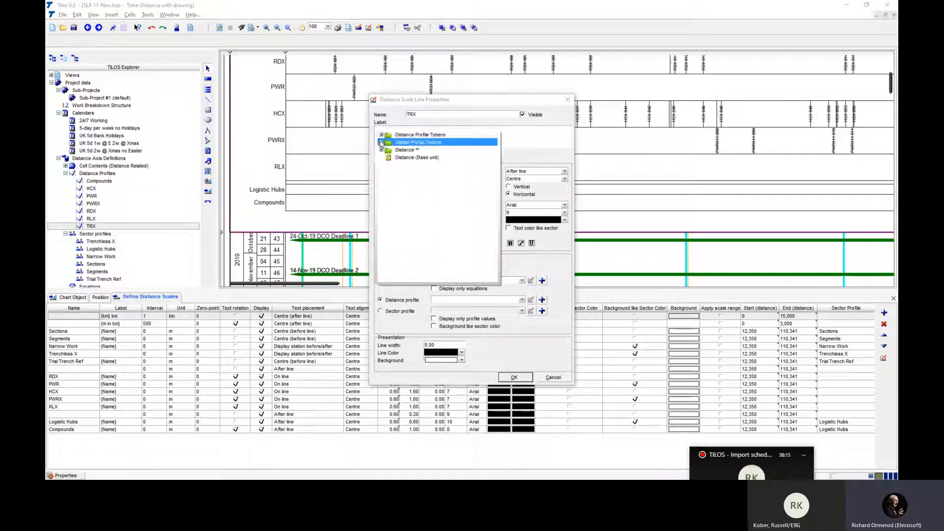
click(381, 135)
click(416, 142)
double_click(420, 149)
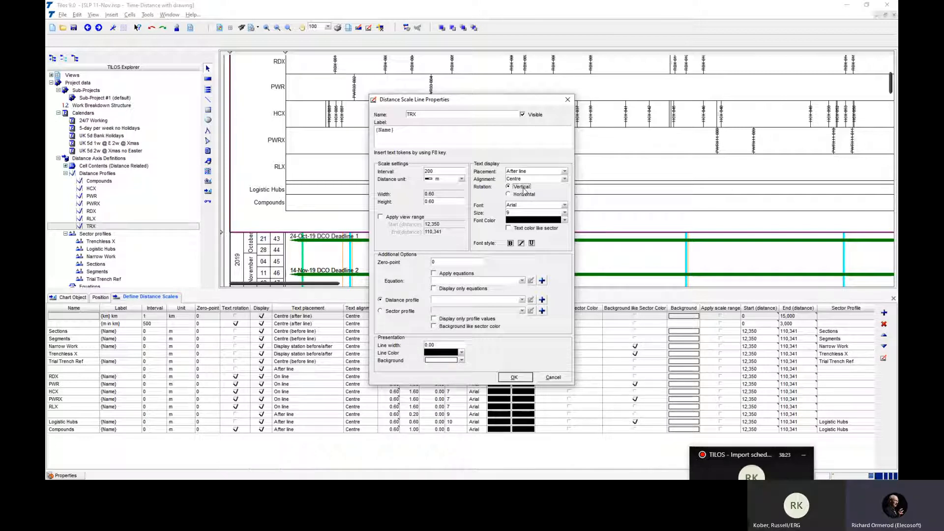
- Set the TRX scale line's text to vertical rotation, On line placement and font size 7
click(565, 172)
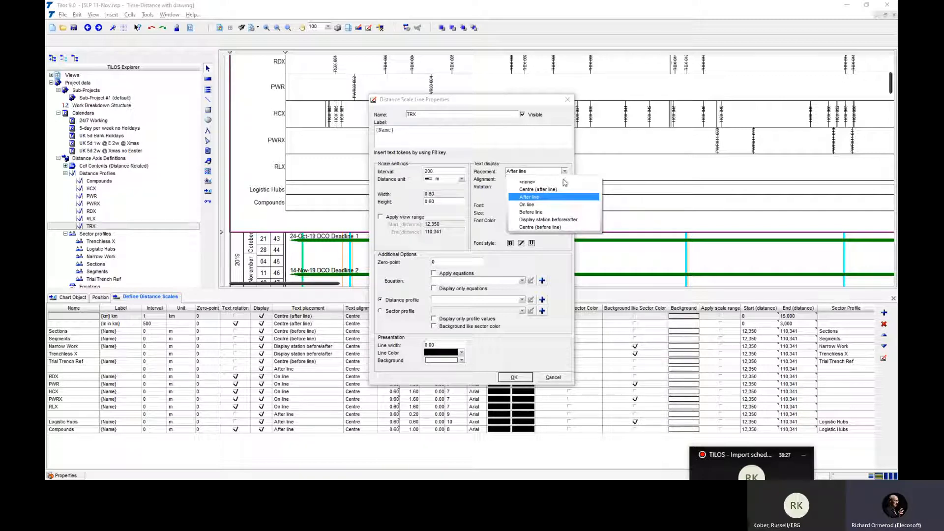
click(560, 206)
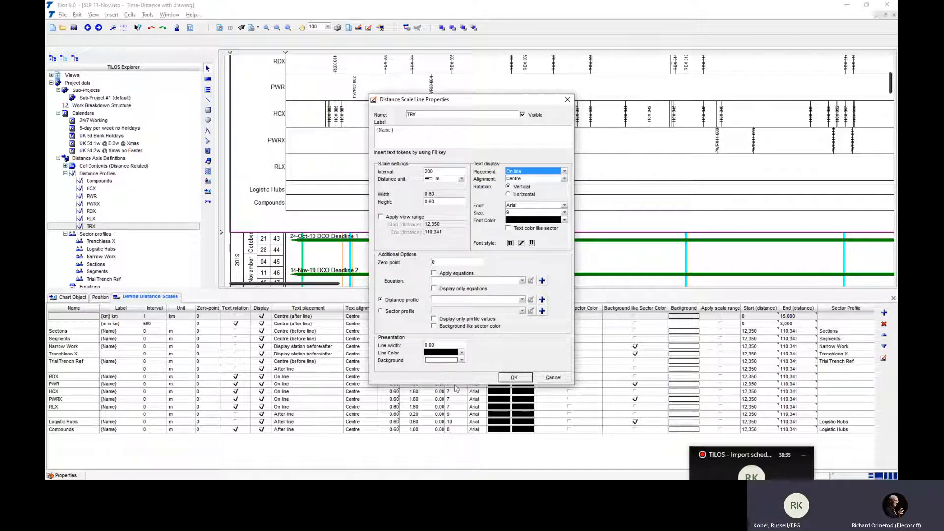
click(515, 213)
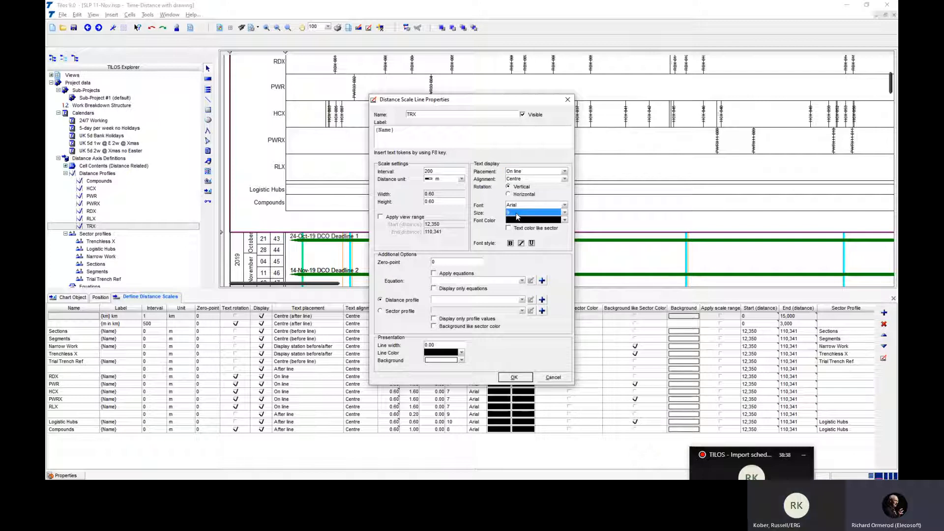
text(7)
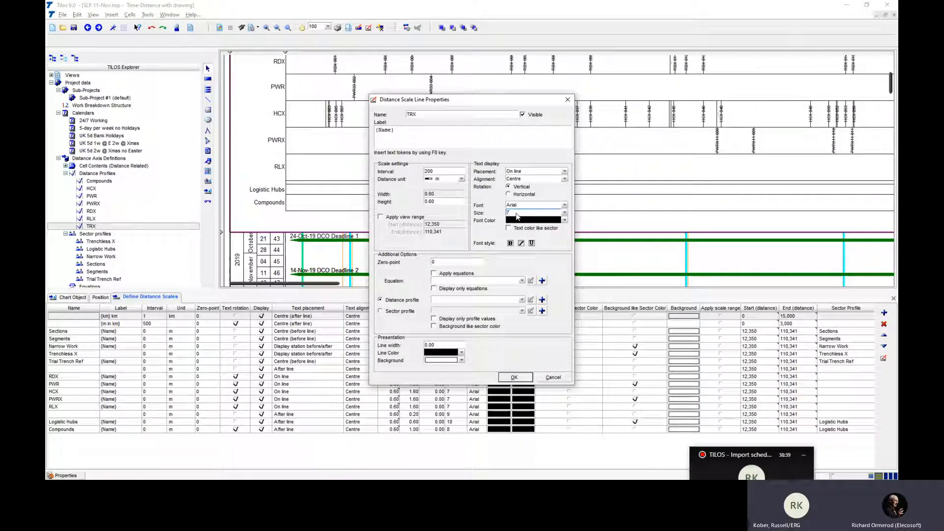
- Link the scale line to the TRX distance profile, display only profile values, and save the line
click(521, 299)
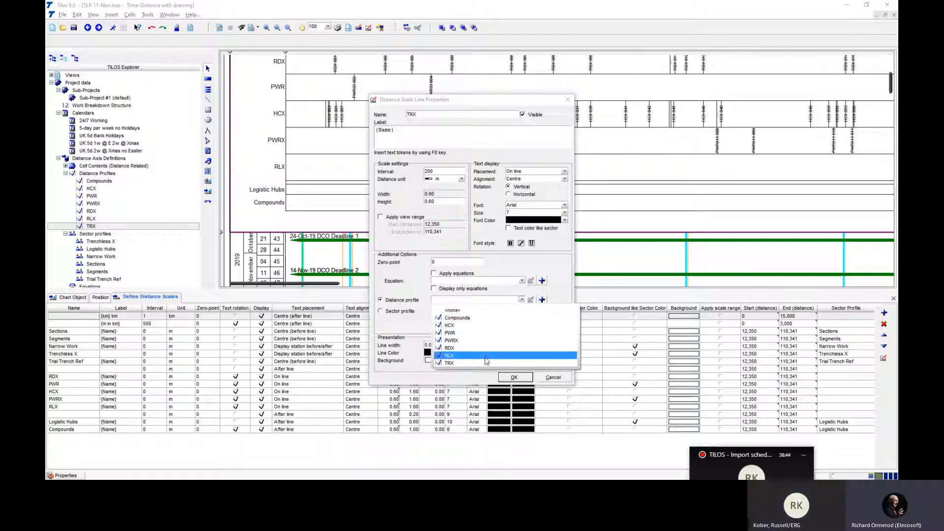
click(484, 363)
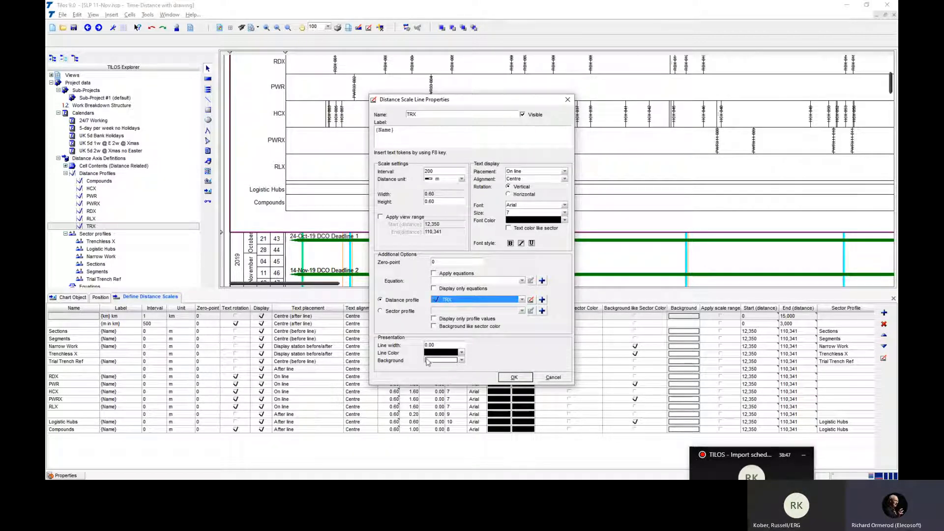
click(471, 320)
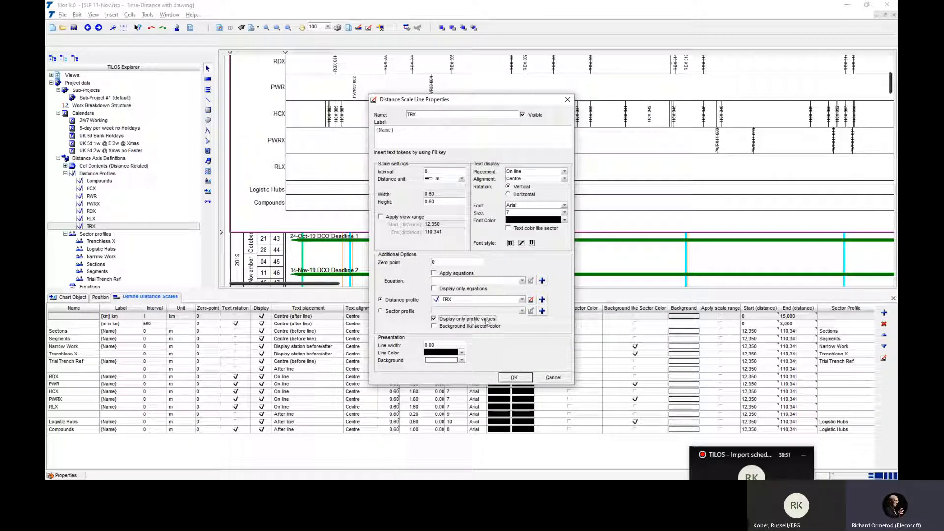
click(519, 378)
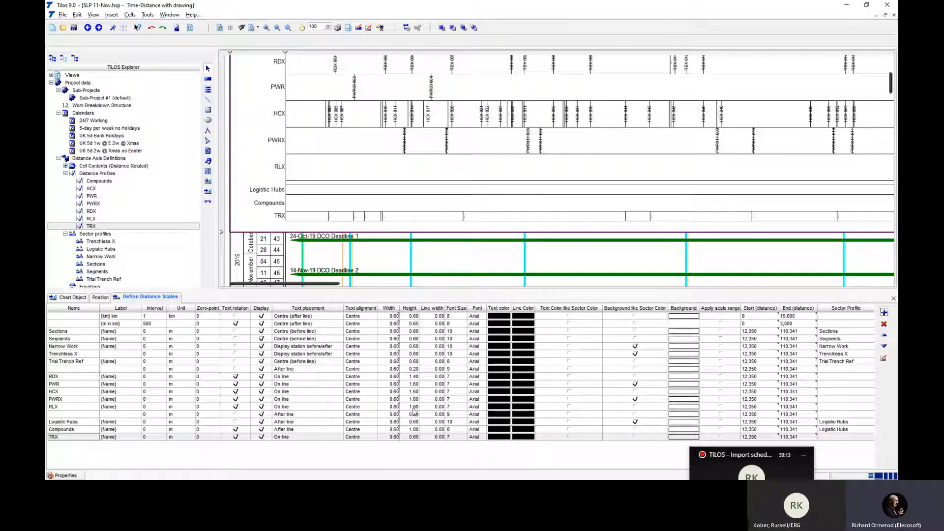
- Set the TRX scale line's height to 1.6 and enlarge the distance scale area to fit it
click(406, 438)
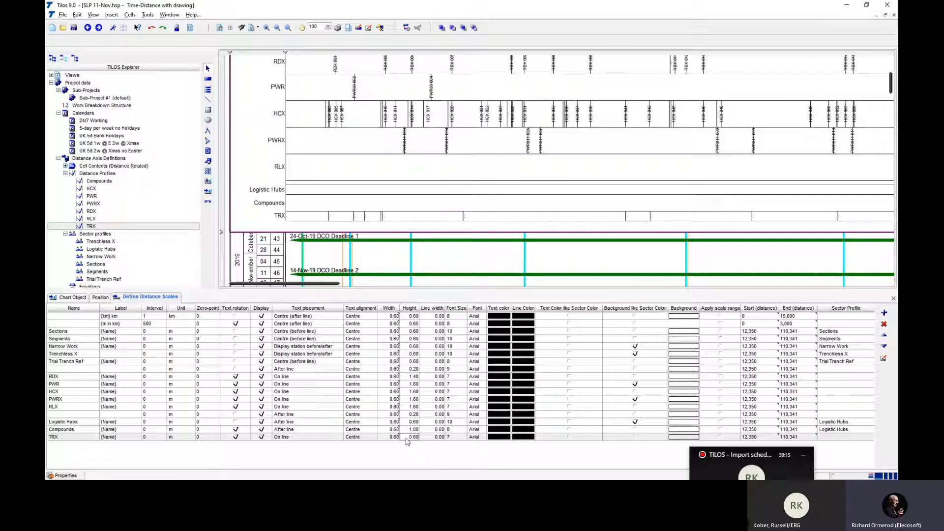
click(408, 438)
text(1.6)
key(Return)
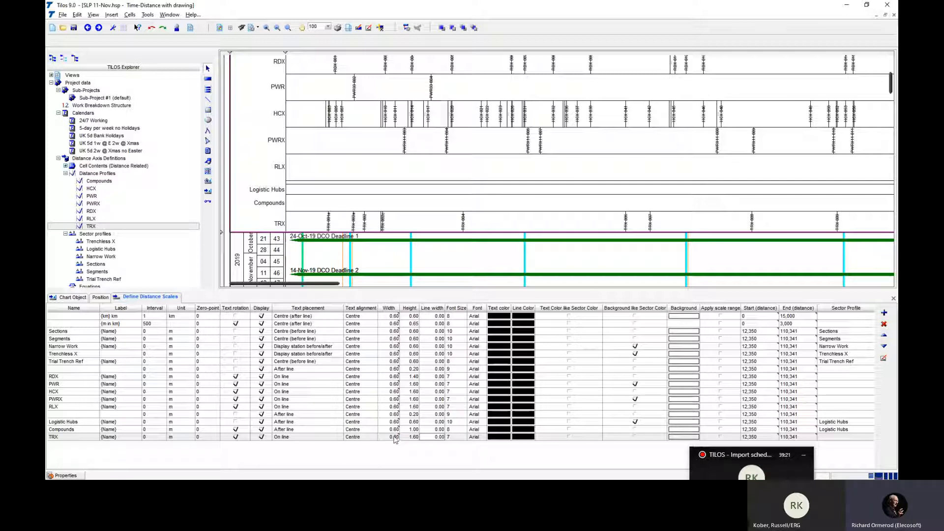
drag(226, 232, 225, 250)
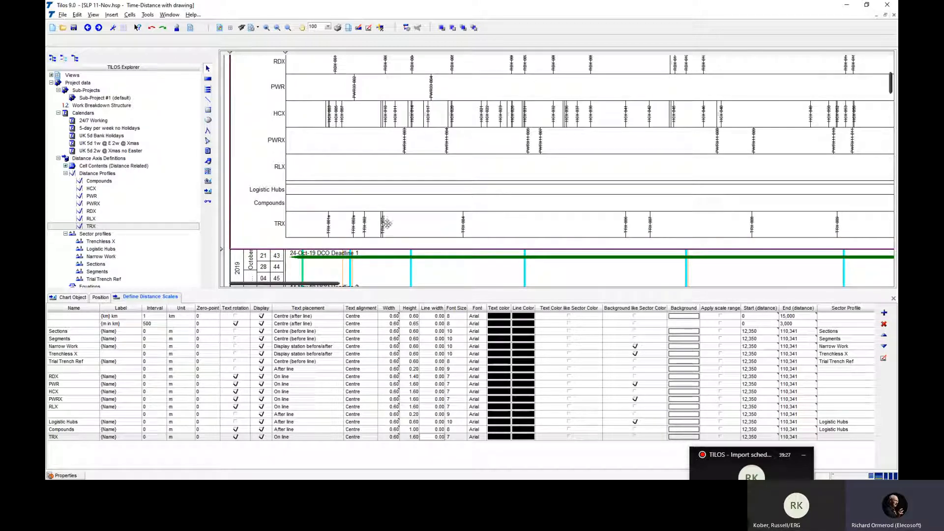
- Set the TRX scale line's height to 1.4 and move the line up to directly below RLX
click(411, 437)
text(1.4)
key(Return)
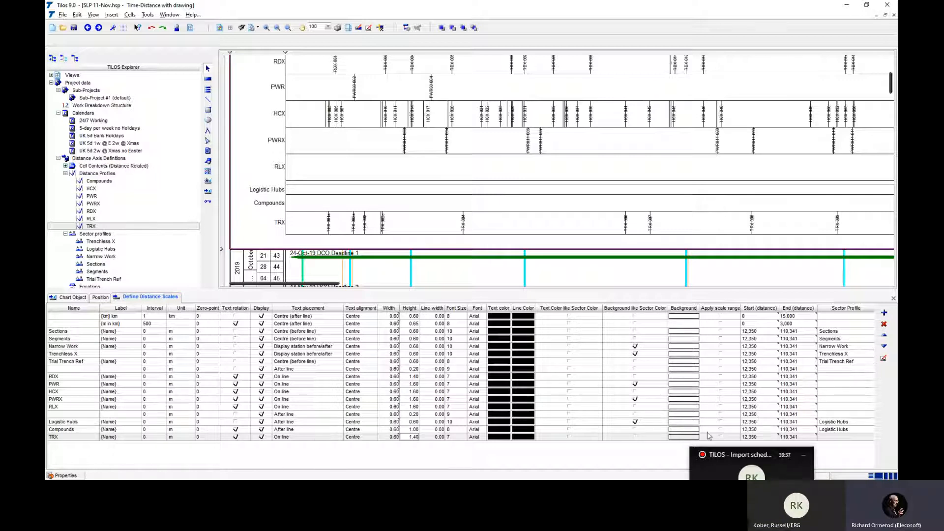
click(883, 335)
click(884, 335)
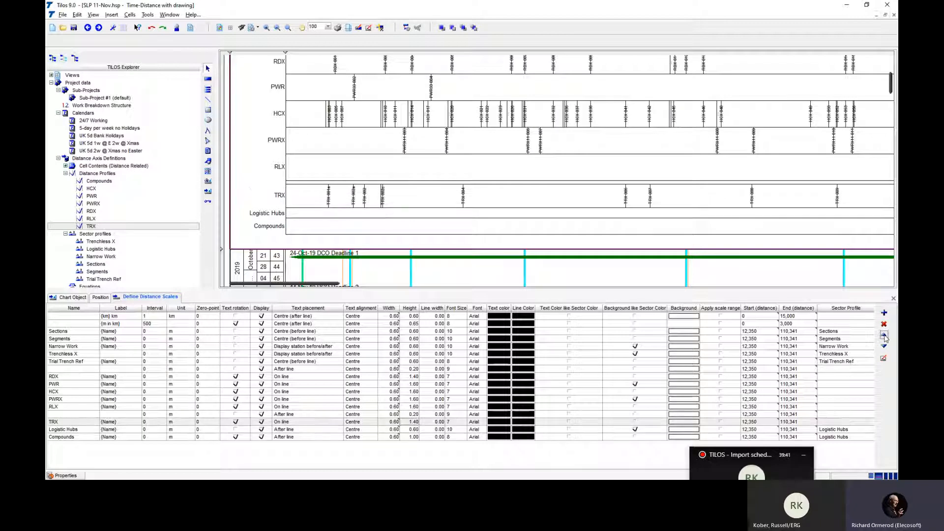
click(884, 335)
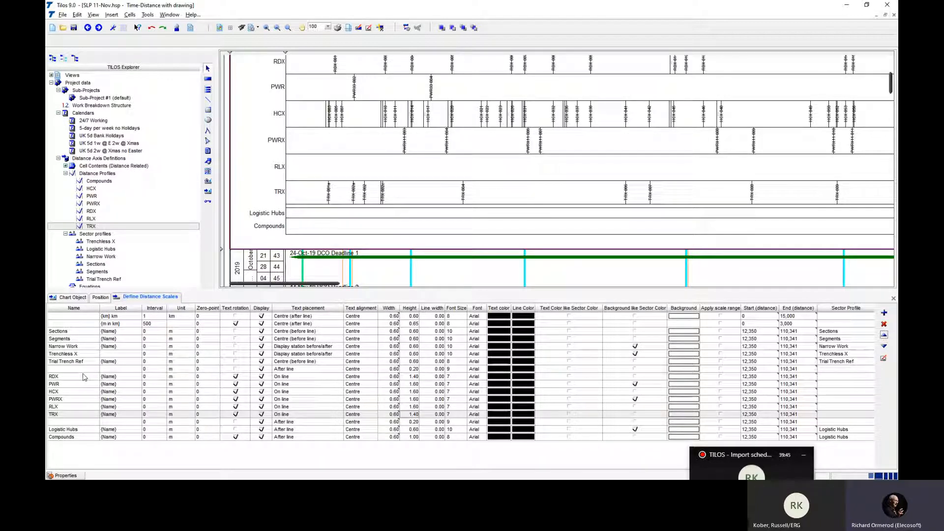
- Hide the TRX scale line and show it again
click(261, 414)
click(261, 415)
click(261, 415)
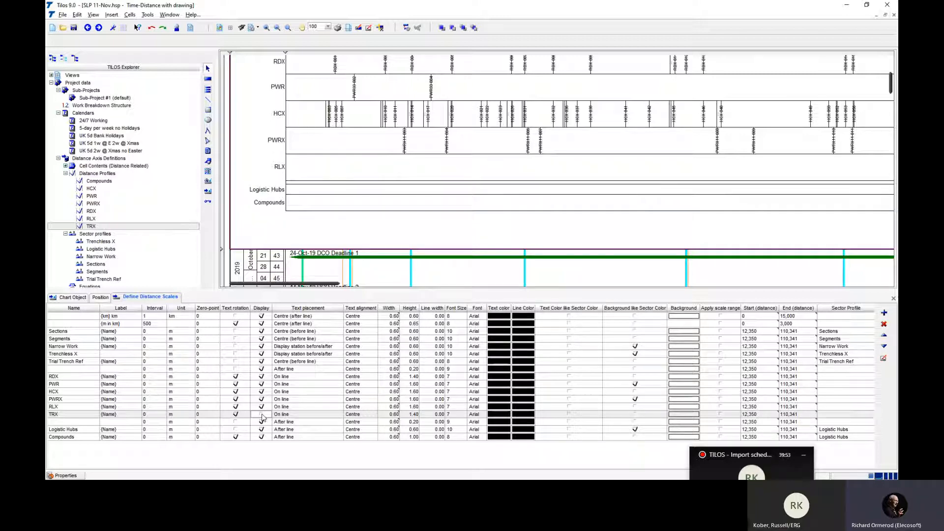
click(262, 415)
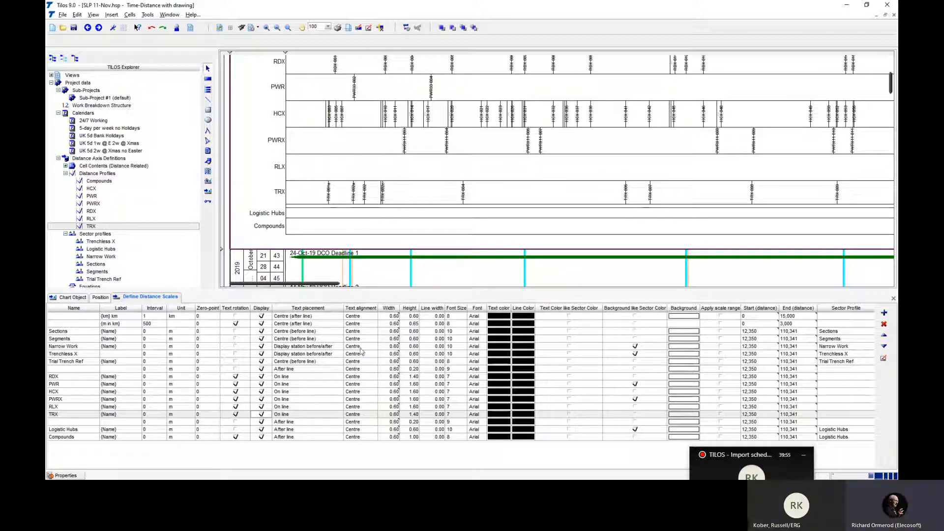
- Edit the time-distance cell's distance grid and add a new grid line labelled TRX
scroll(390, 272, down, 3)
scroll(391, 273, down, 3)
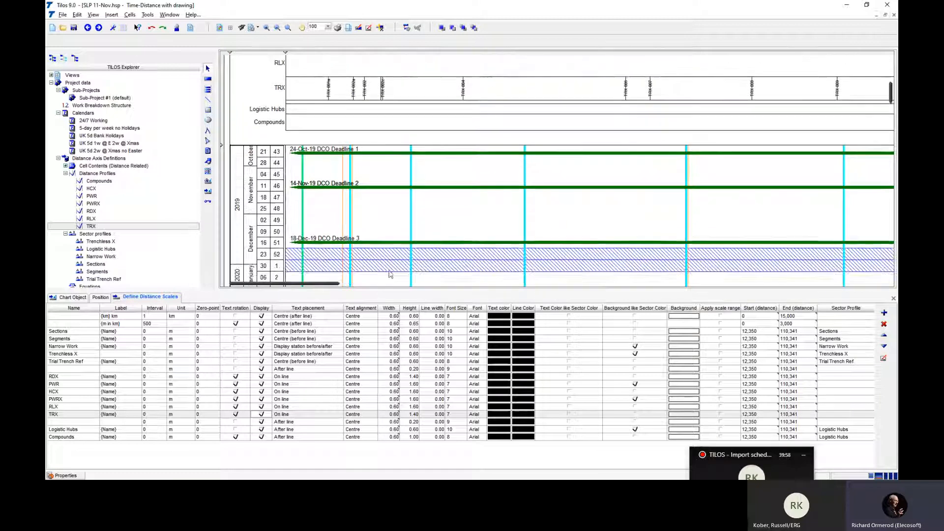
click(482, 209)
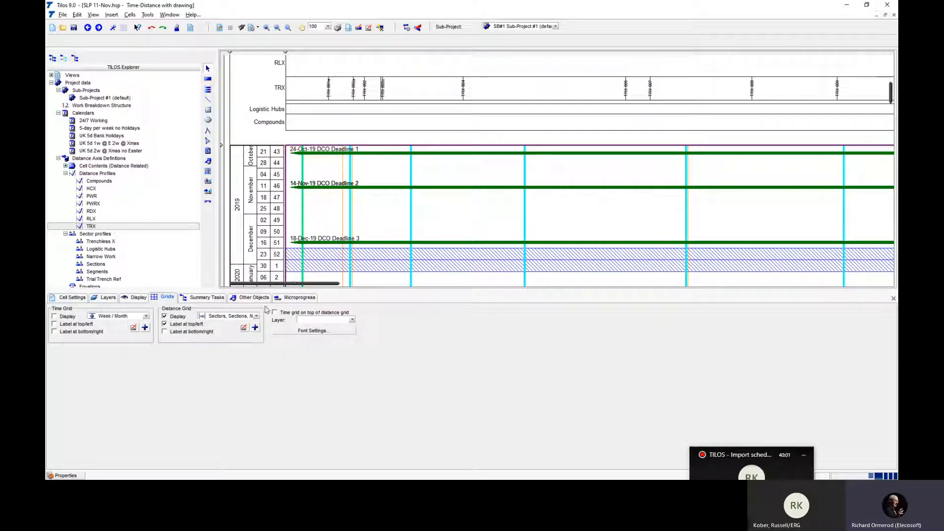
click(246, 329)
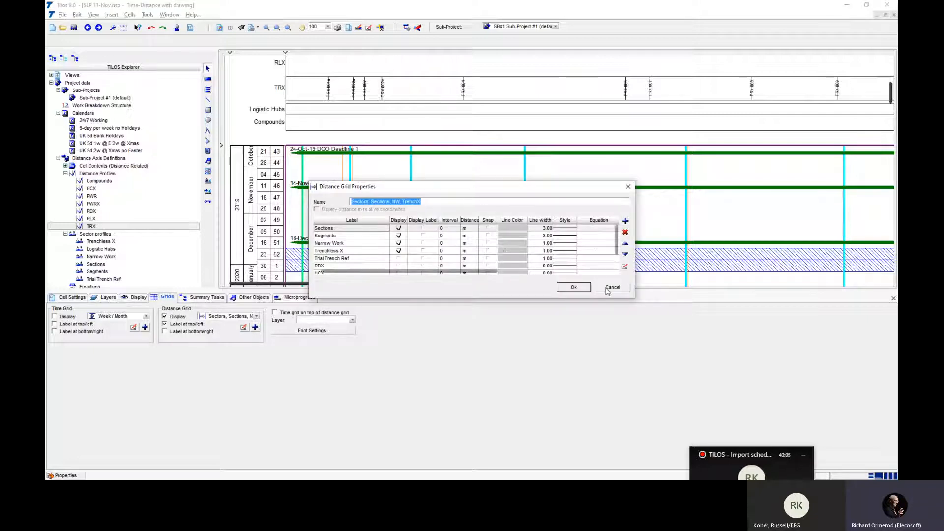
drag(618, 249, 616, 266)
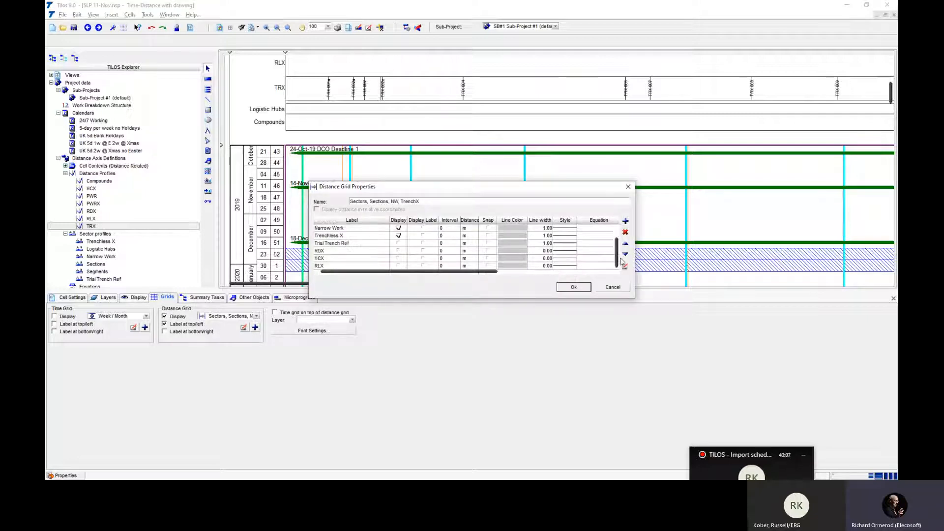
click(625, 221)
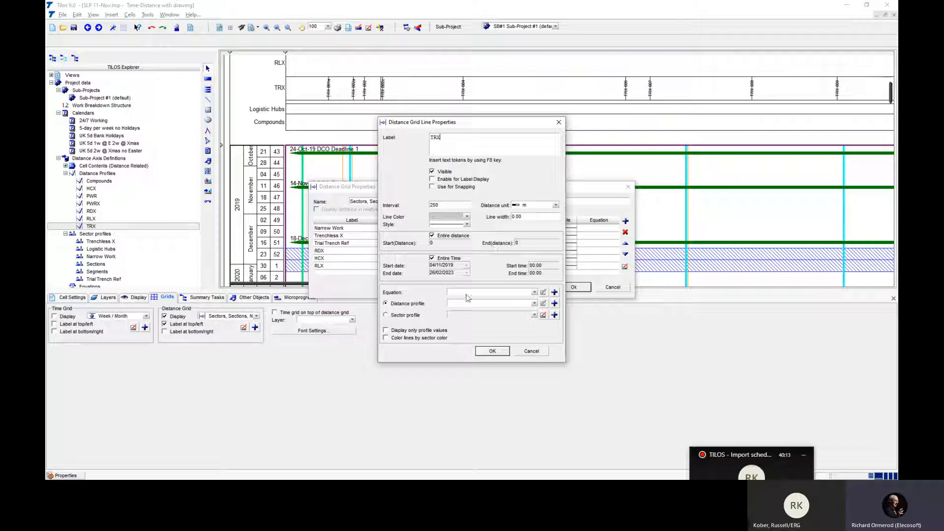
- Link the TRX grid line to the TRX distance profile, display only profile values, colour lines by sector colour, and apply the grid
click(473, 306)
click(482, 367)
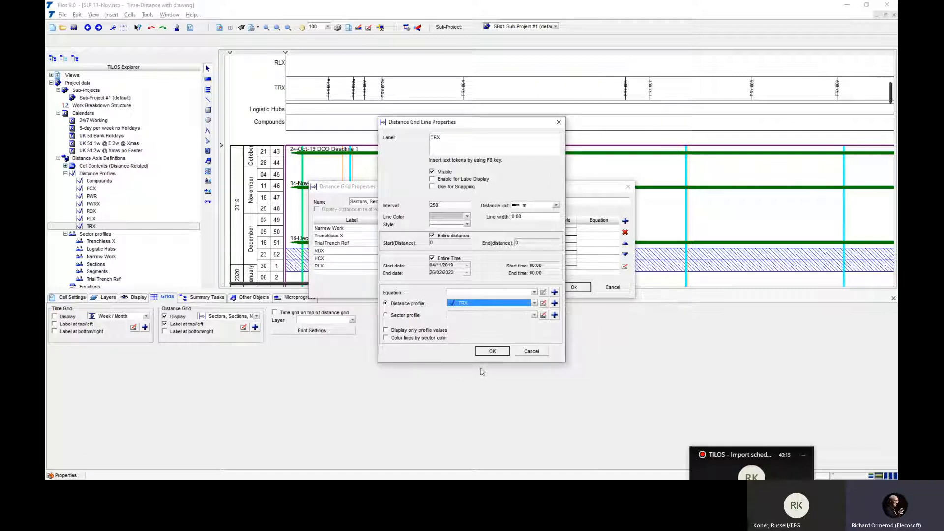
click(421, 331)
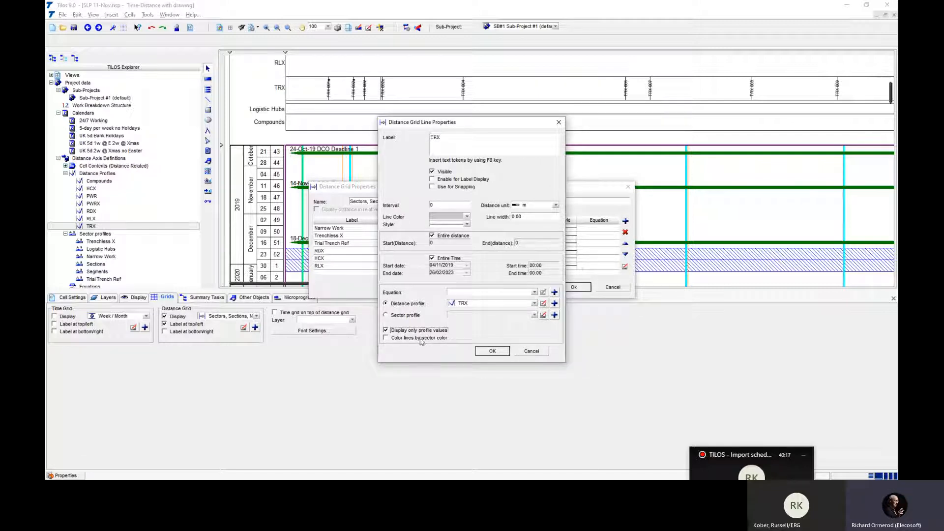
click(421, 339)
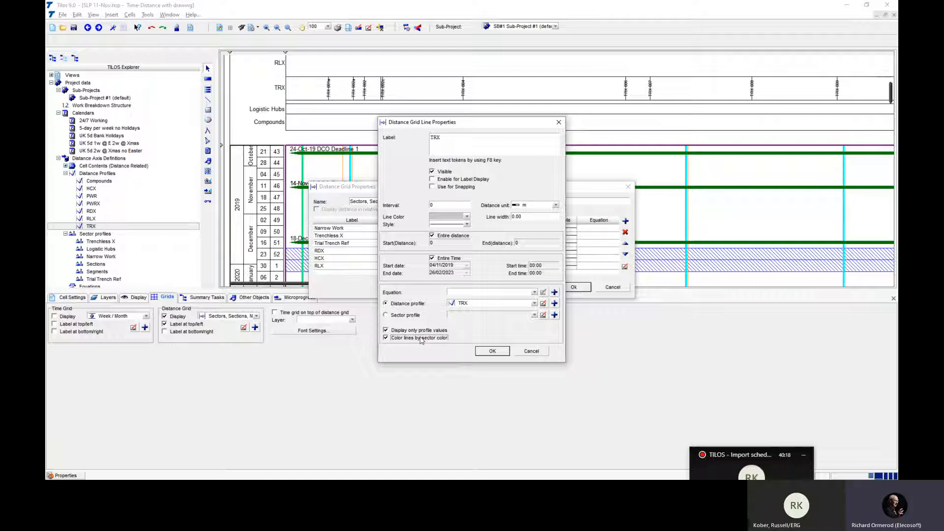
click(492, 351)
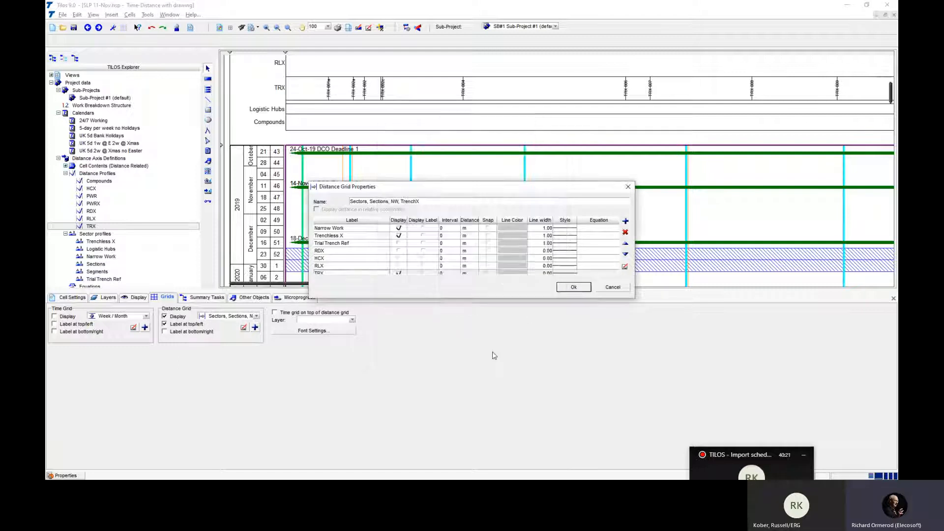
click(573, 286)
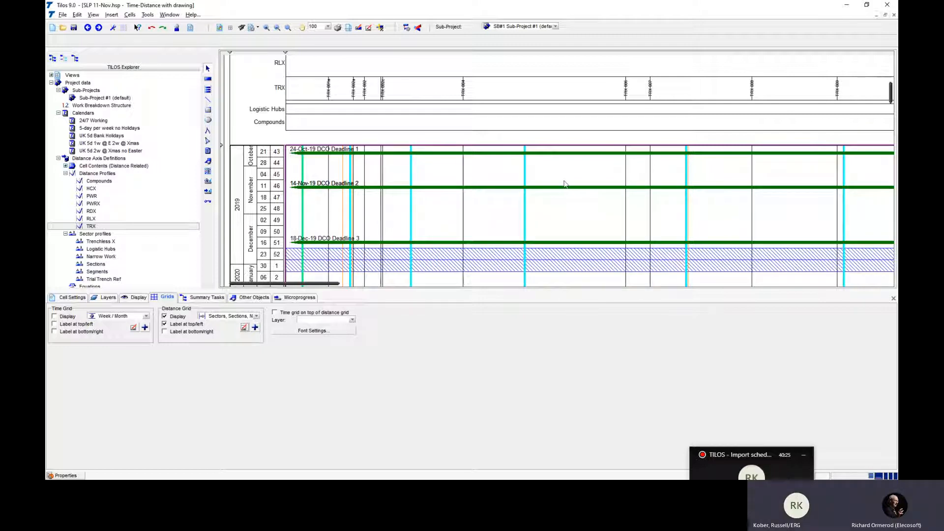
- Turn off the display of the TRX line in the time-distance cell's distance grid and save the project
click(245, 327)
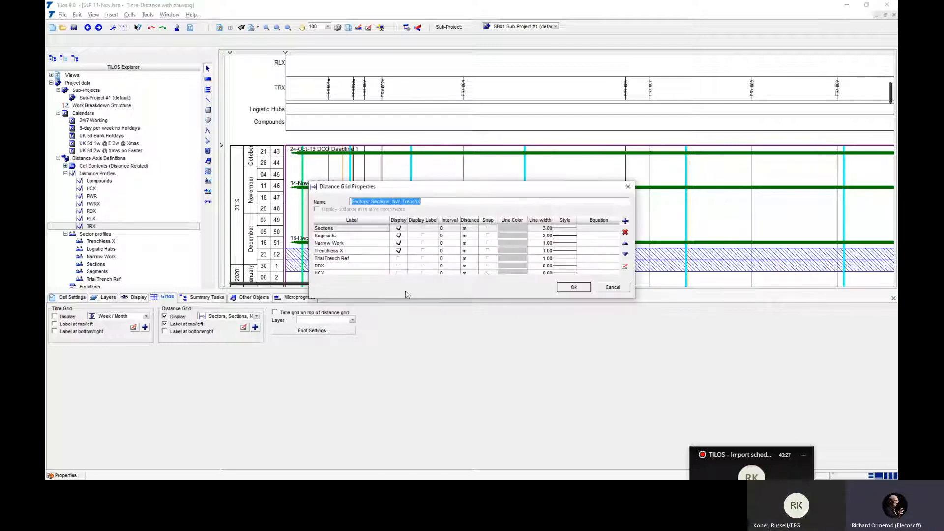
scroll(574, 252, down, 5)
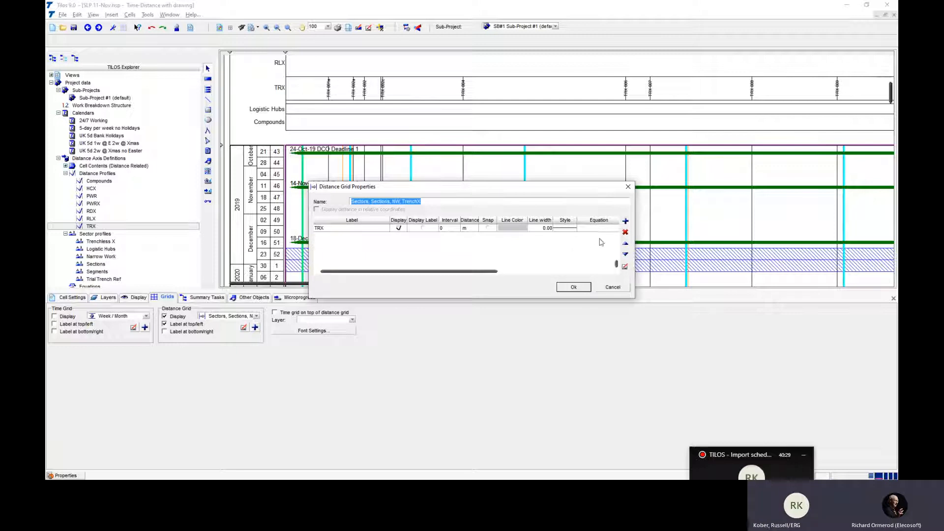
click(617, 227)
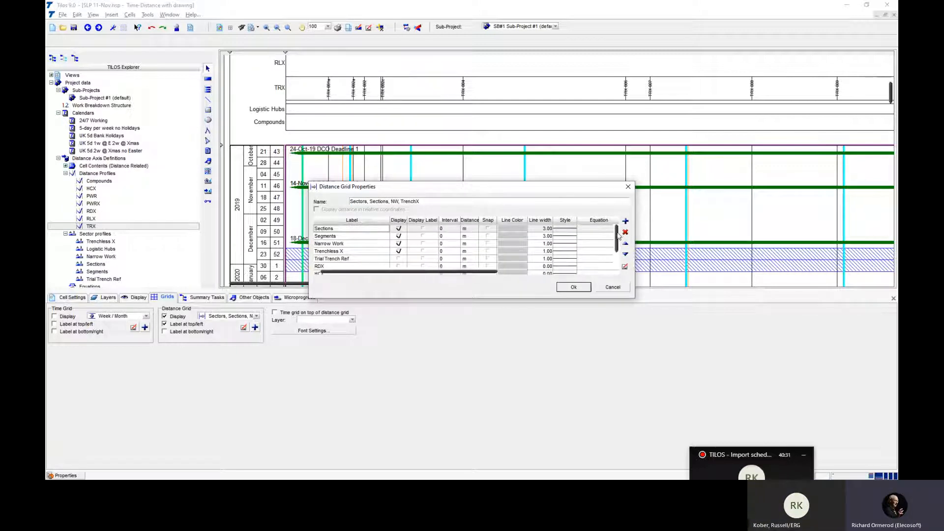
drag(617, 228, 617, 260)
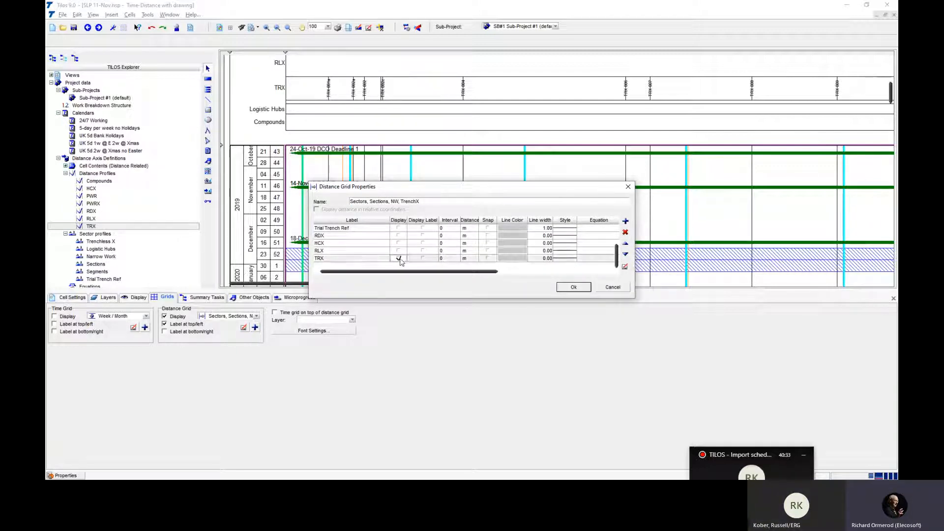
click(573, 287)
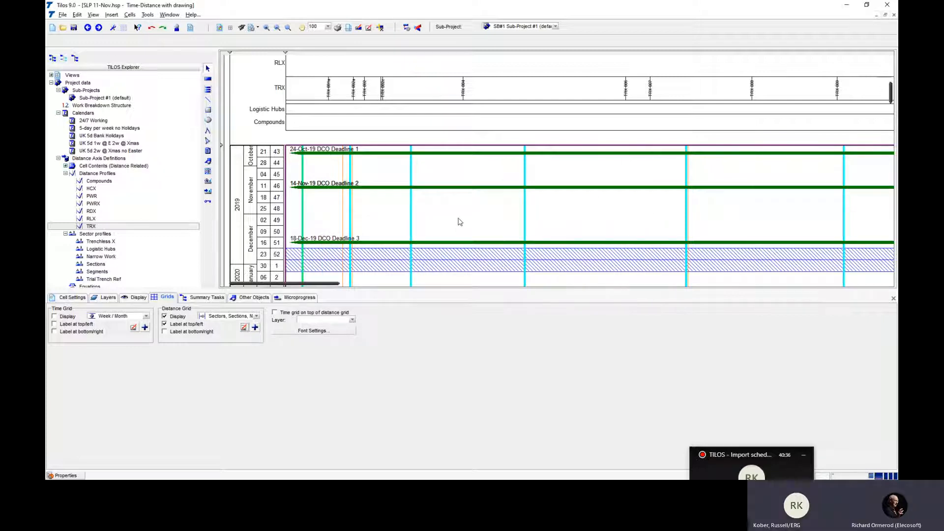
click(74, 27)
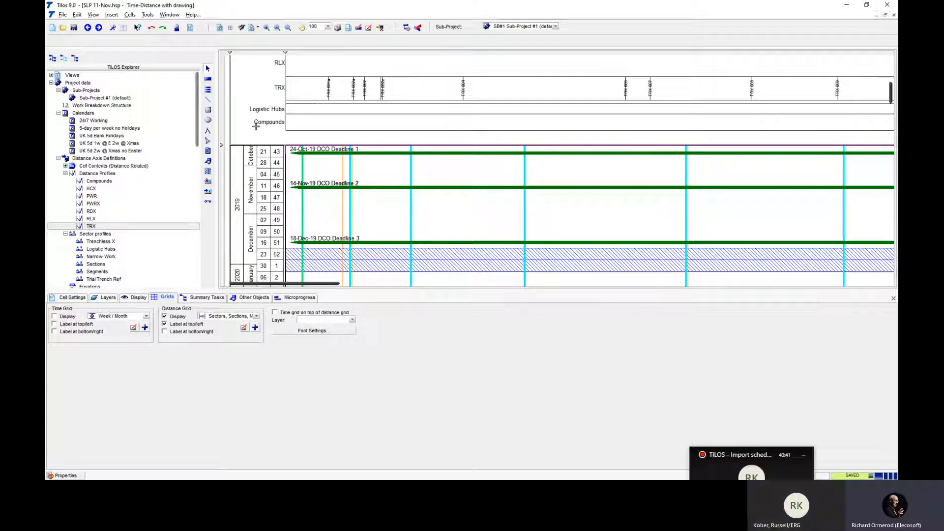
- Reduce the height of the distance scale area so that it ends directly below the Compounds line
drag(223, 146, 233, 129)
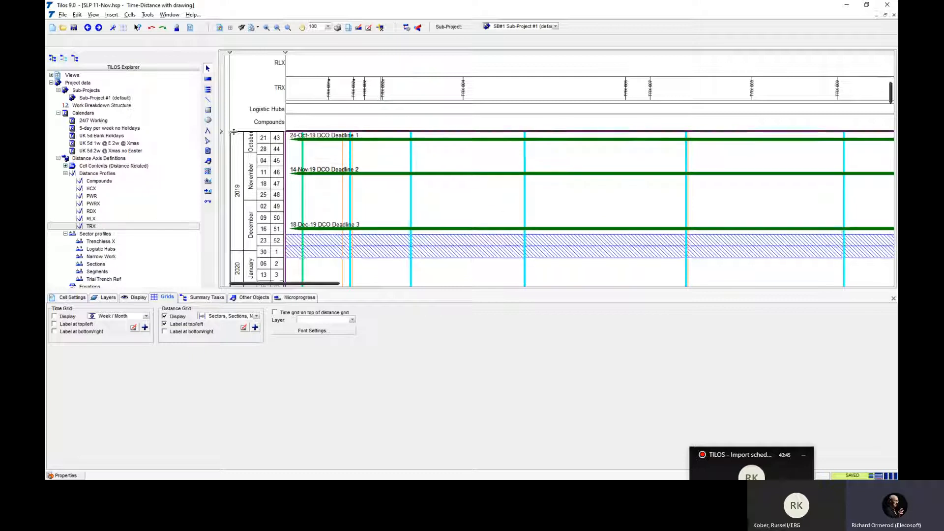
scroll(348, 163, up, 2)
scroll(348, 165, down, 1)
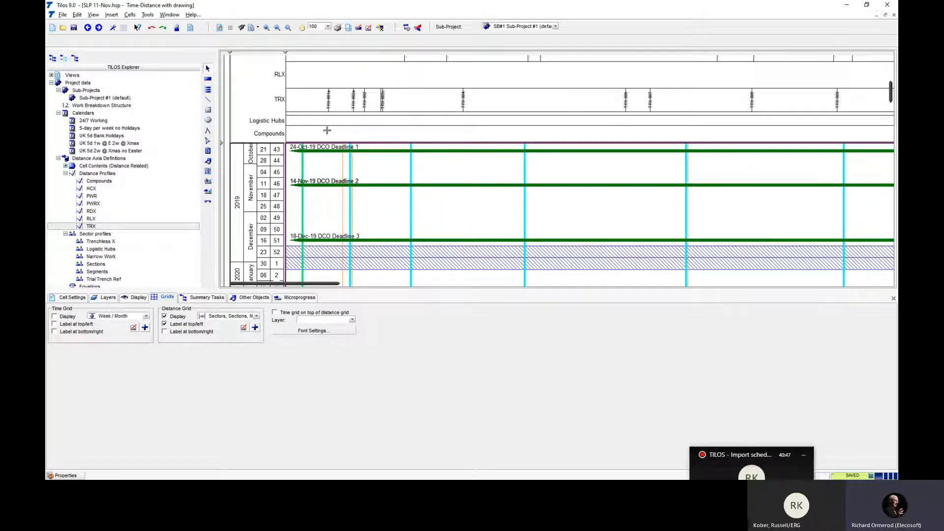
- Hide the TRX scale line and shrink the scale area to fit, and restore both the line and the area's height
click(329, 95)
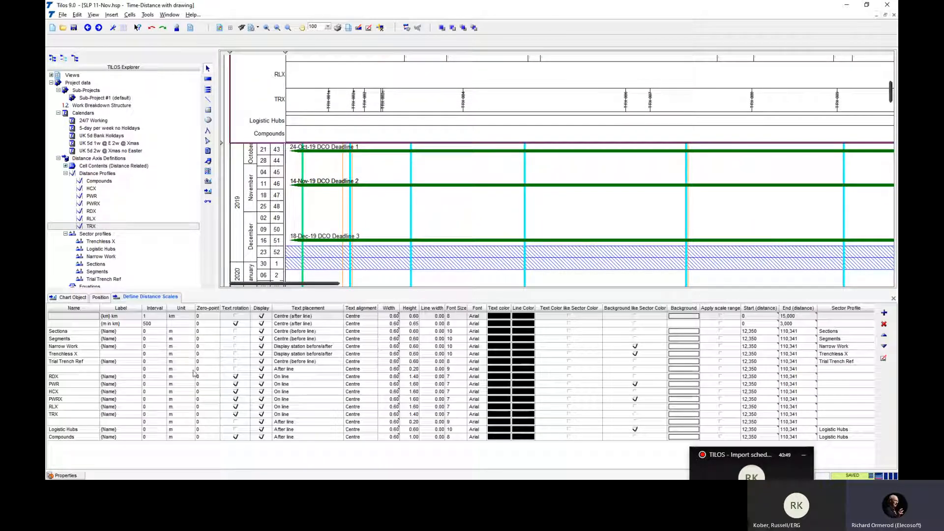
click(261, 415)
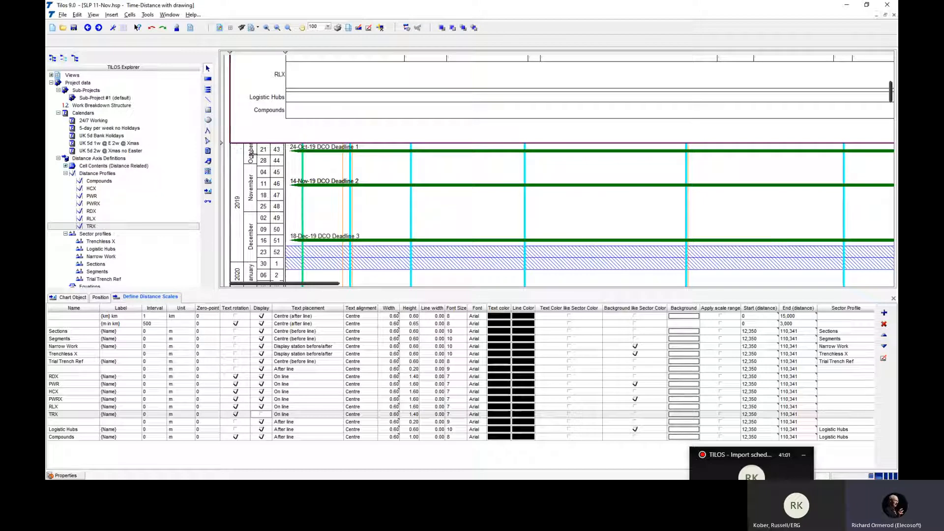
drag(223, 143, 229, 119)
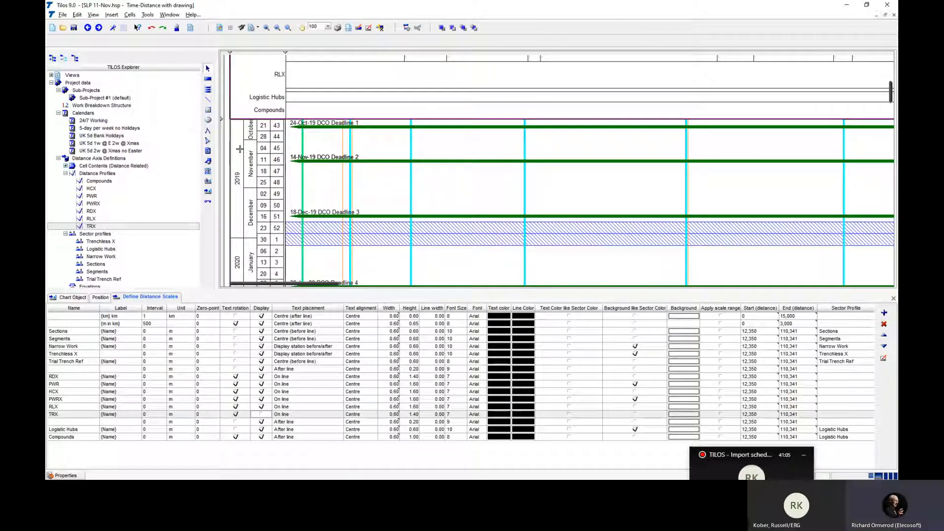
click(261, 414)
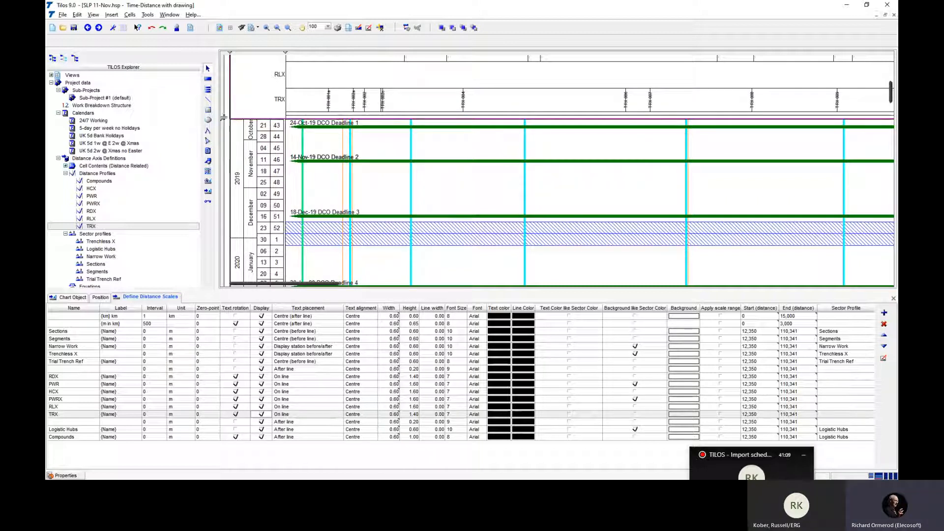
drag(222, 119, 235, 139)
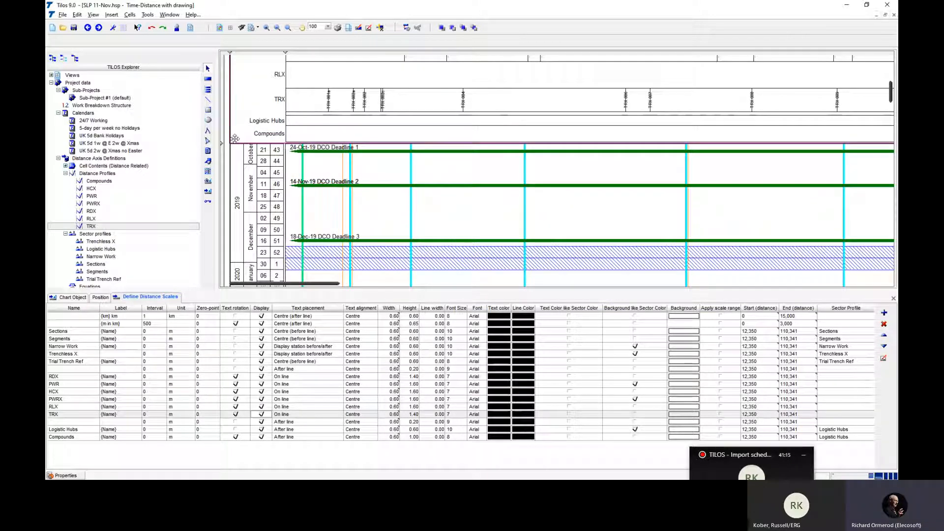